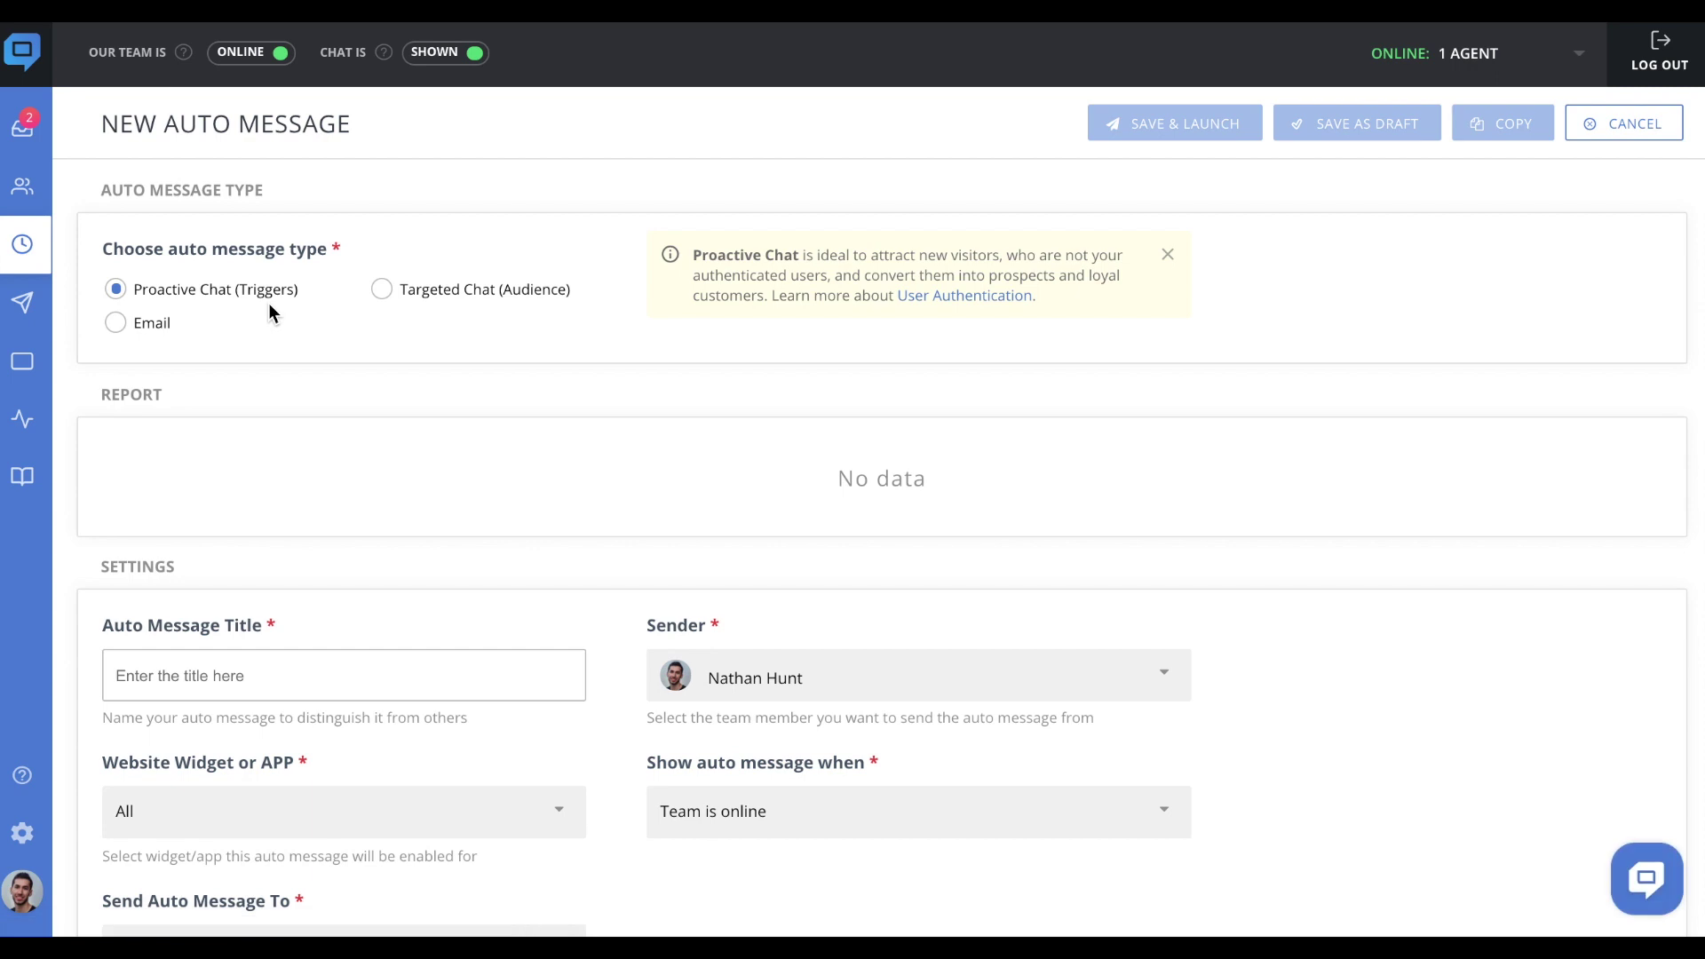
Try the targeted chat and email types, then keep the message type as proactive chat.
left_click(381, 289)
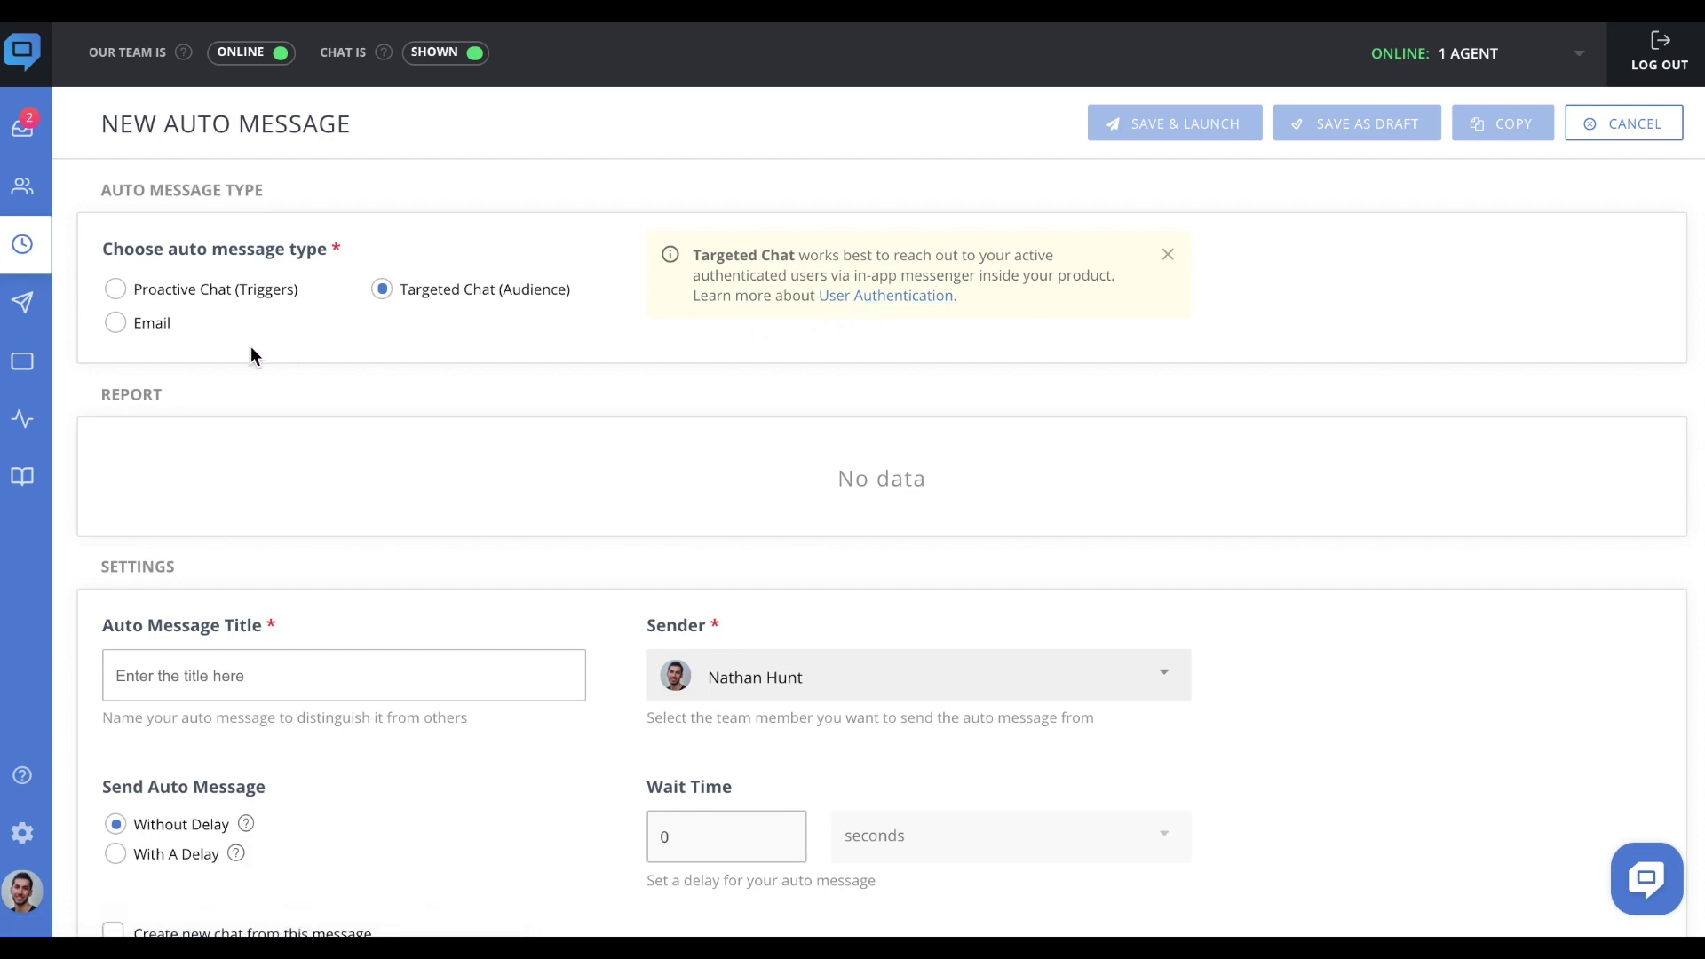
left_click(114, 324)
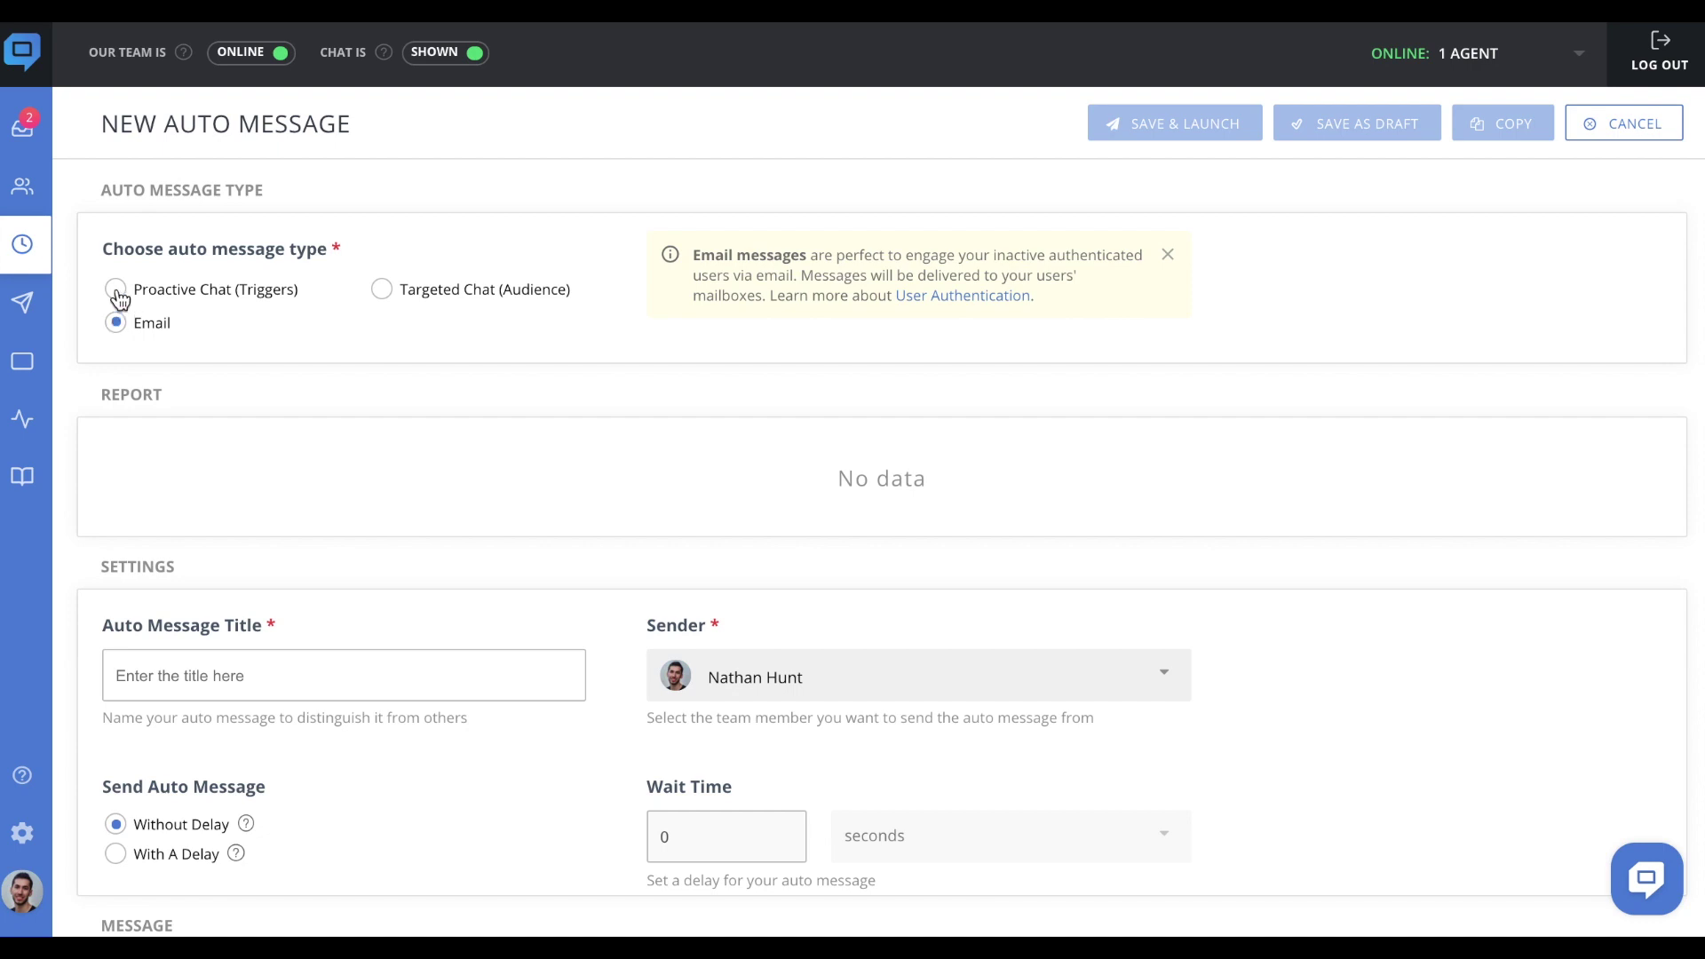
left_click(115, 291)
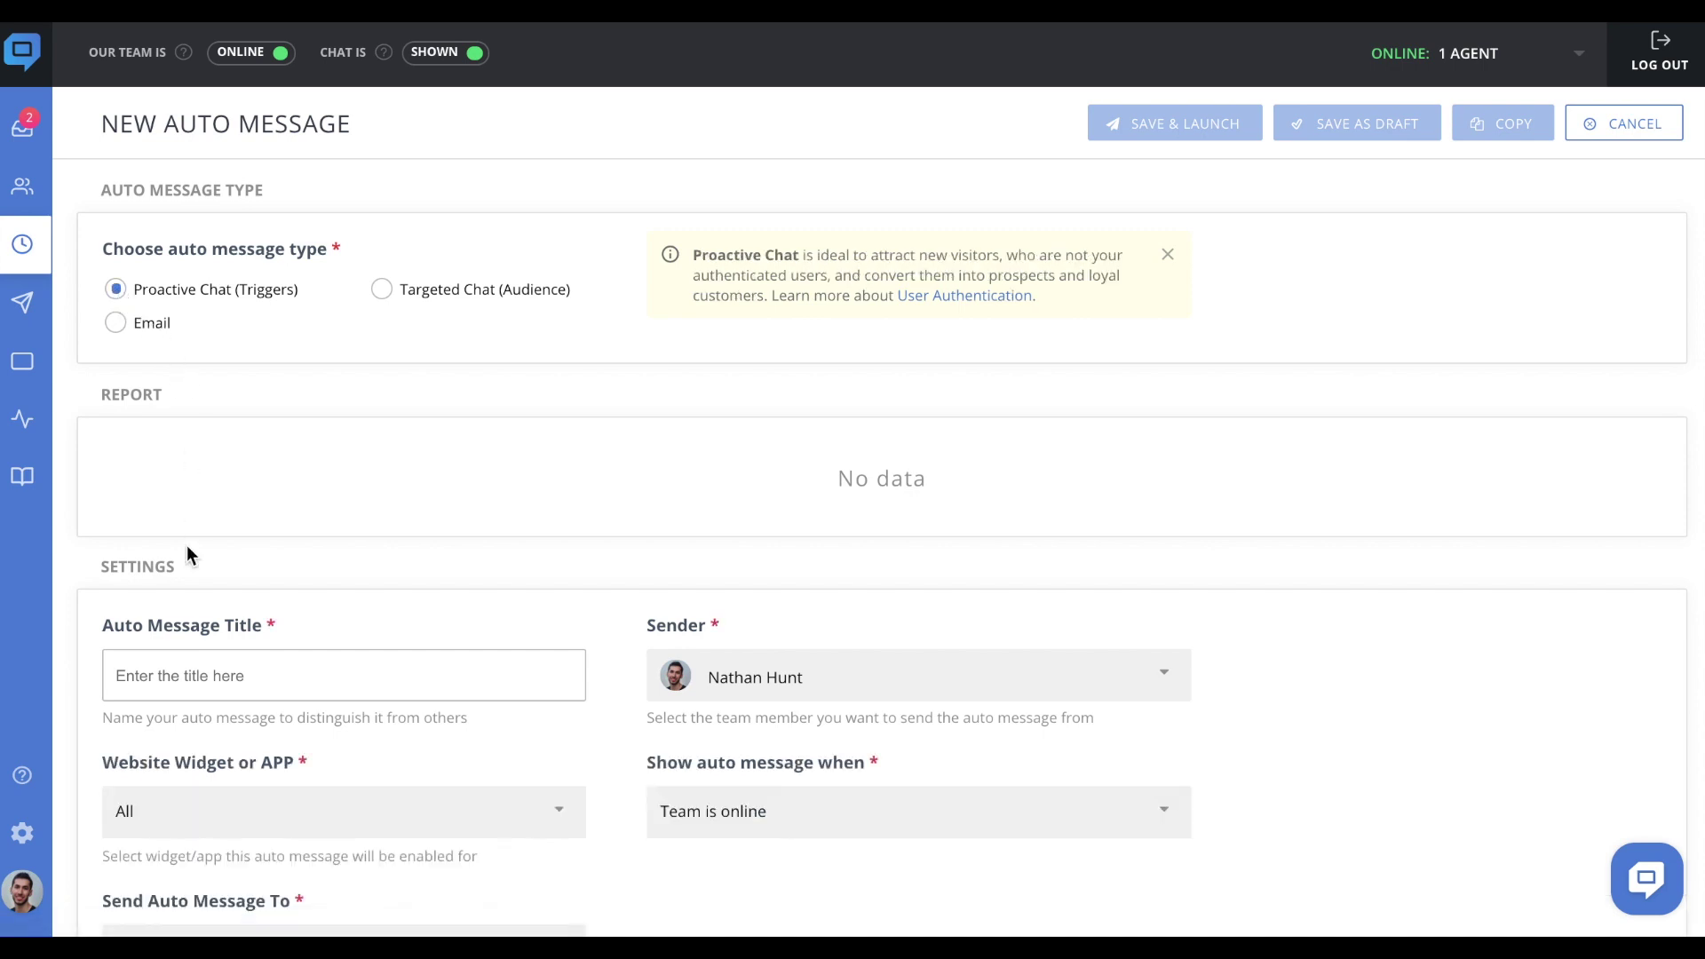
type("On Pricing page")
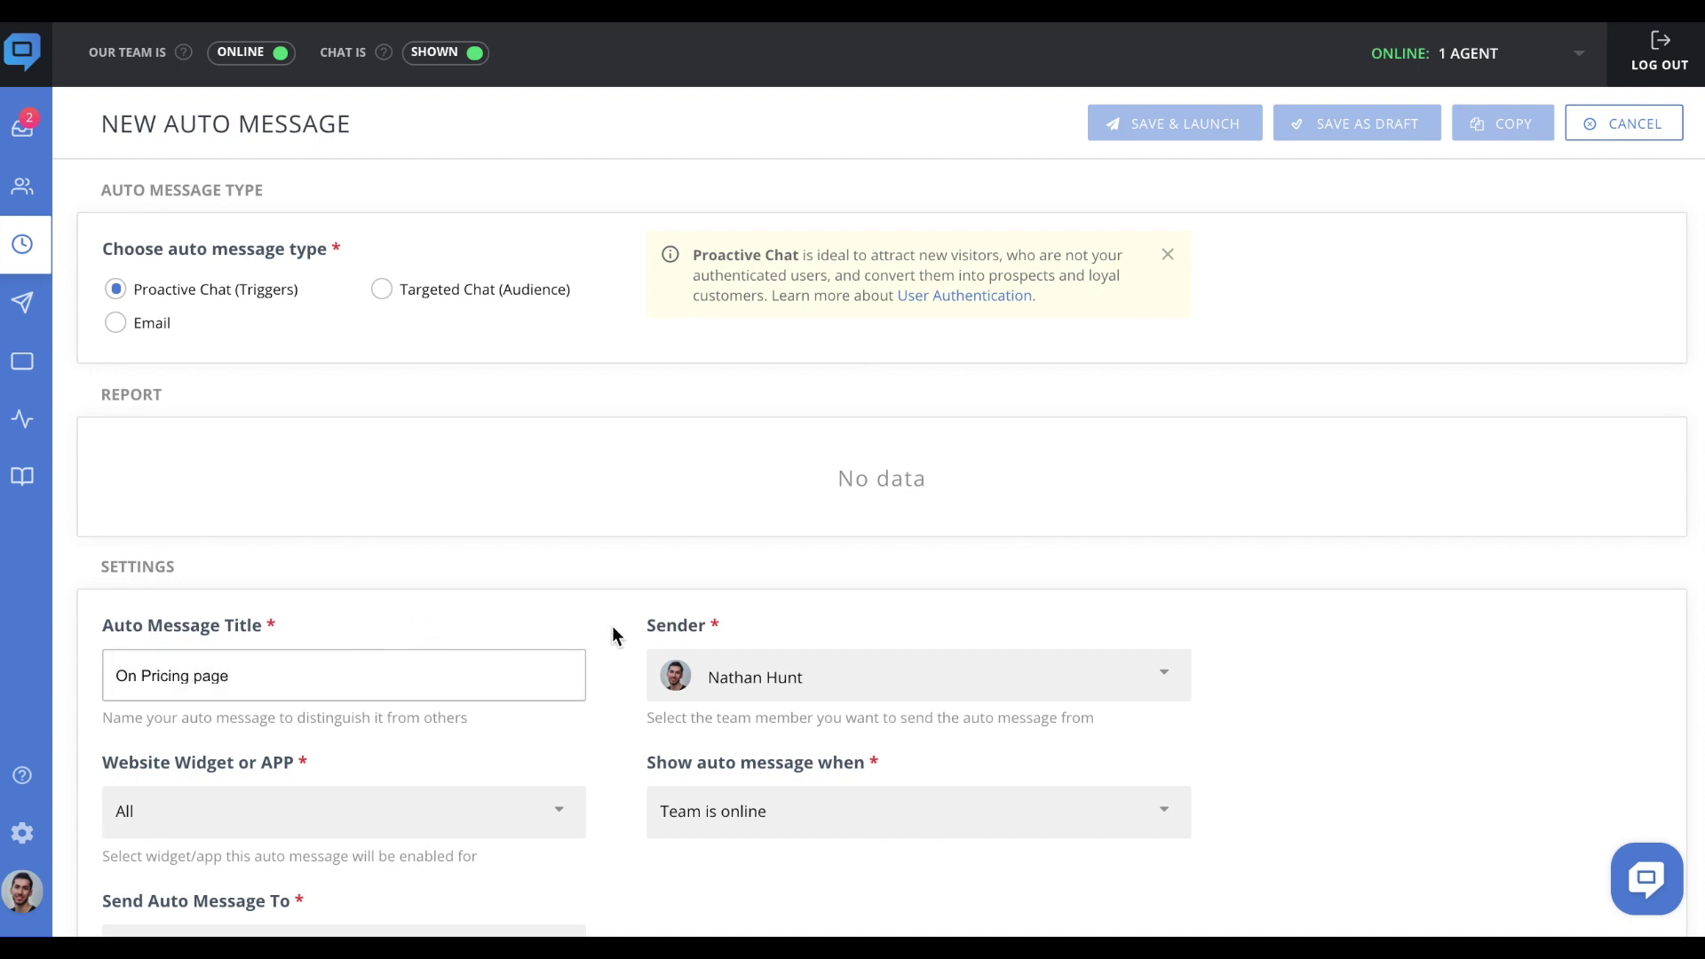
scroll(613, 634, "down", 3)
scroll(614, 625, "down", 2)
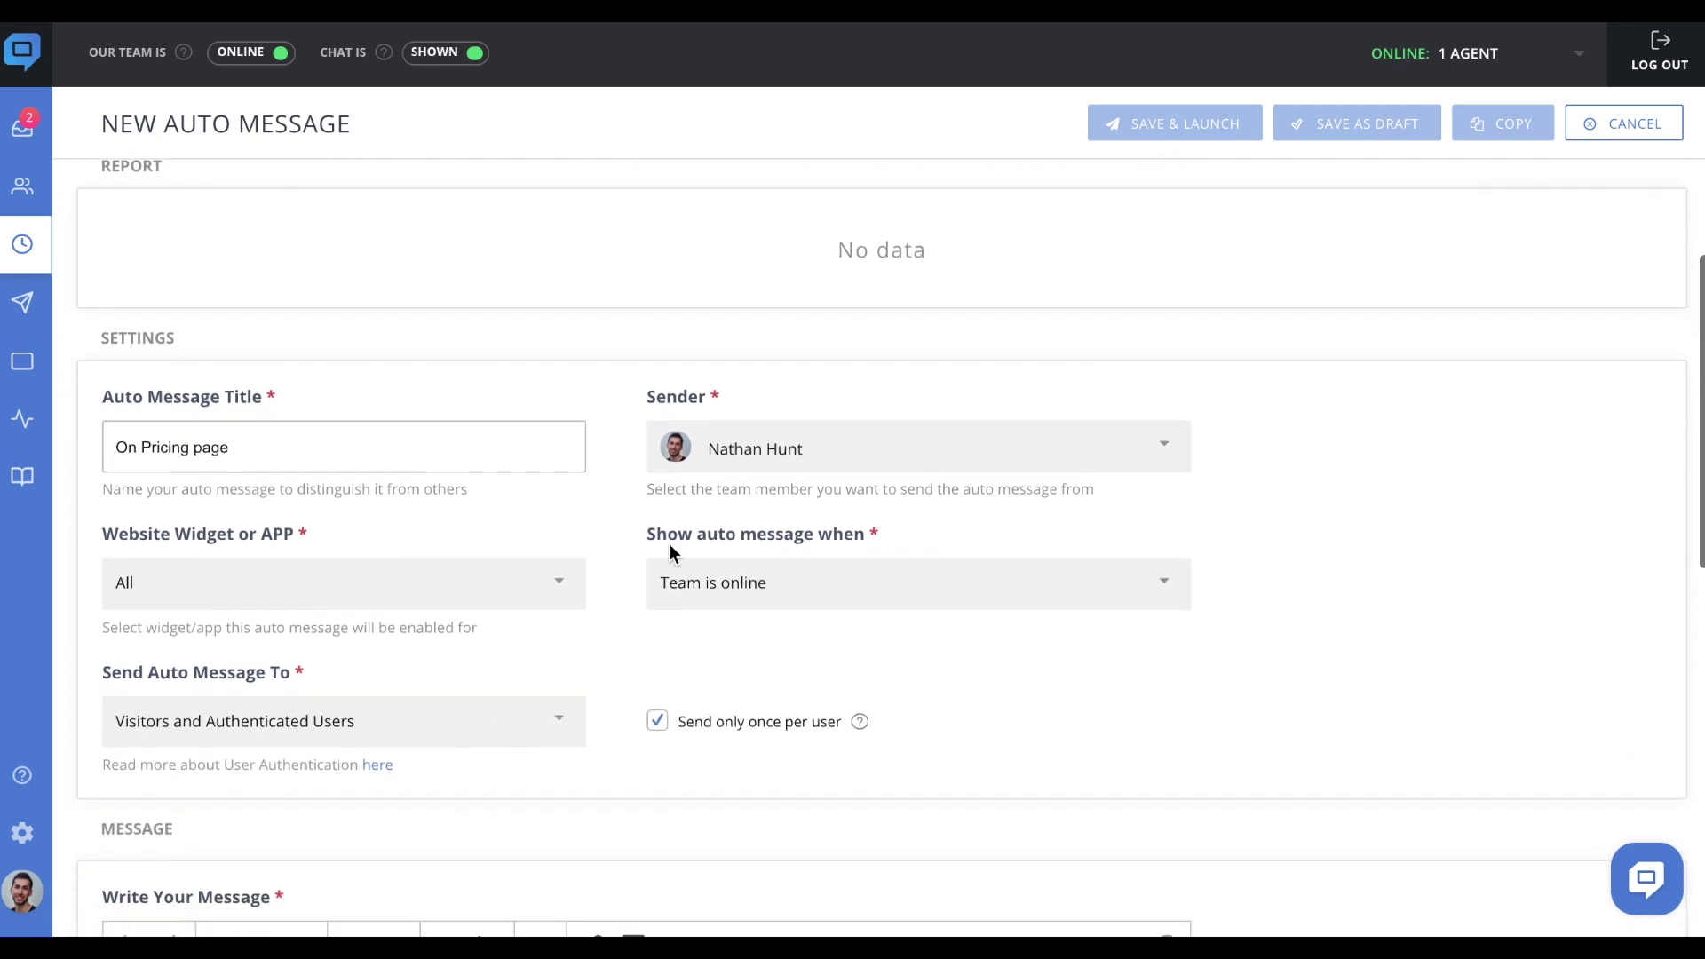
Keep the current sender and leave the message enabled for all widgets.
left_click(922, 447)
left_click(921, 448)
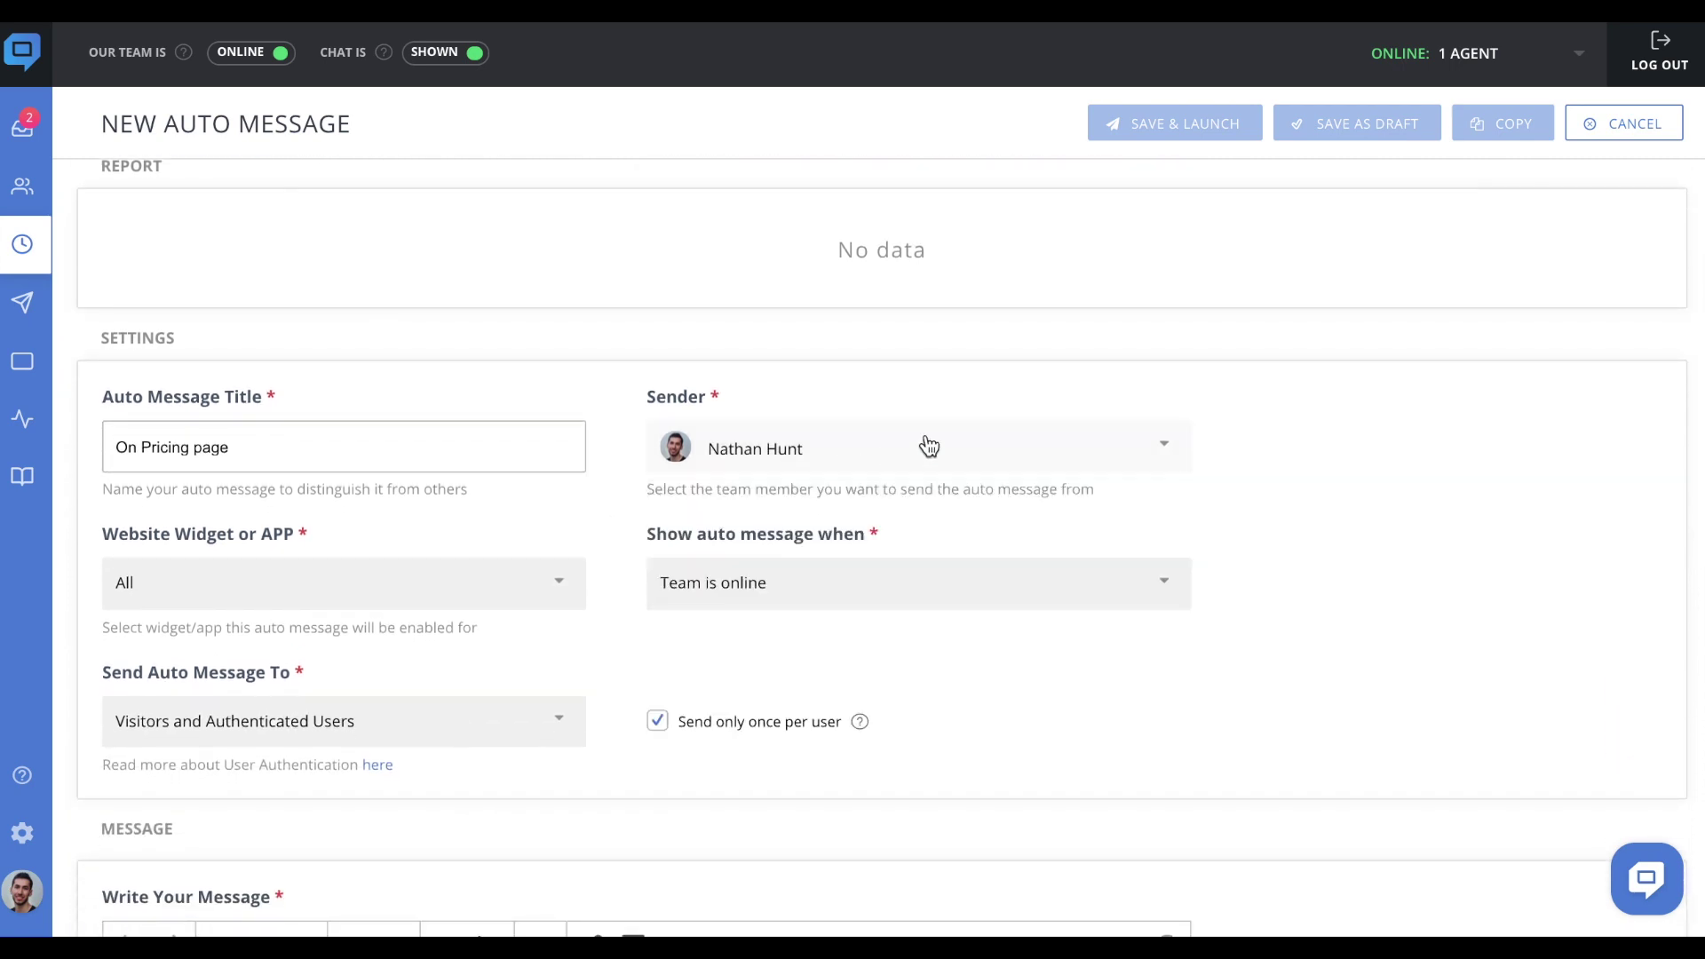
left_click(565, 587)
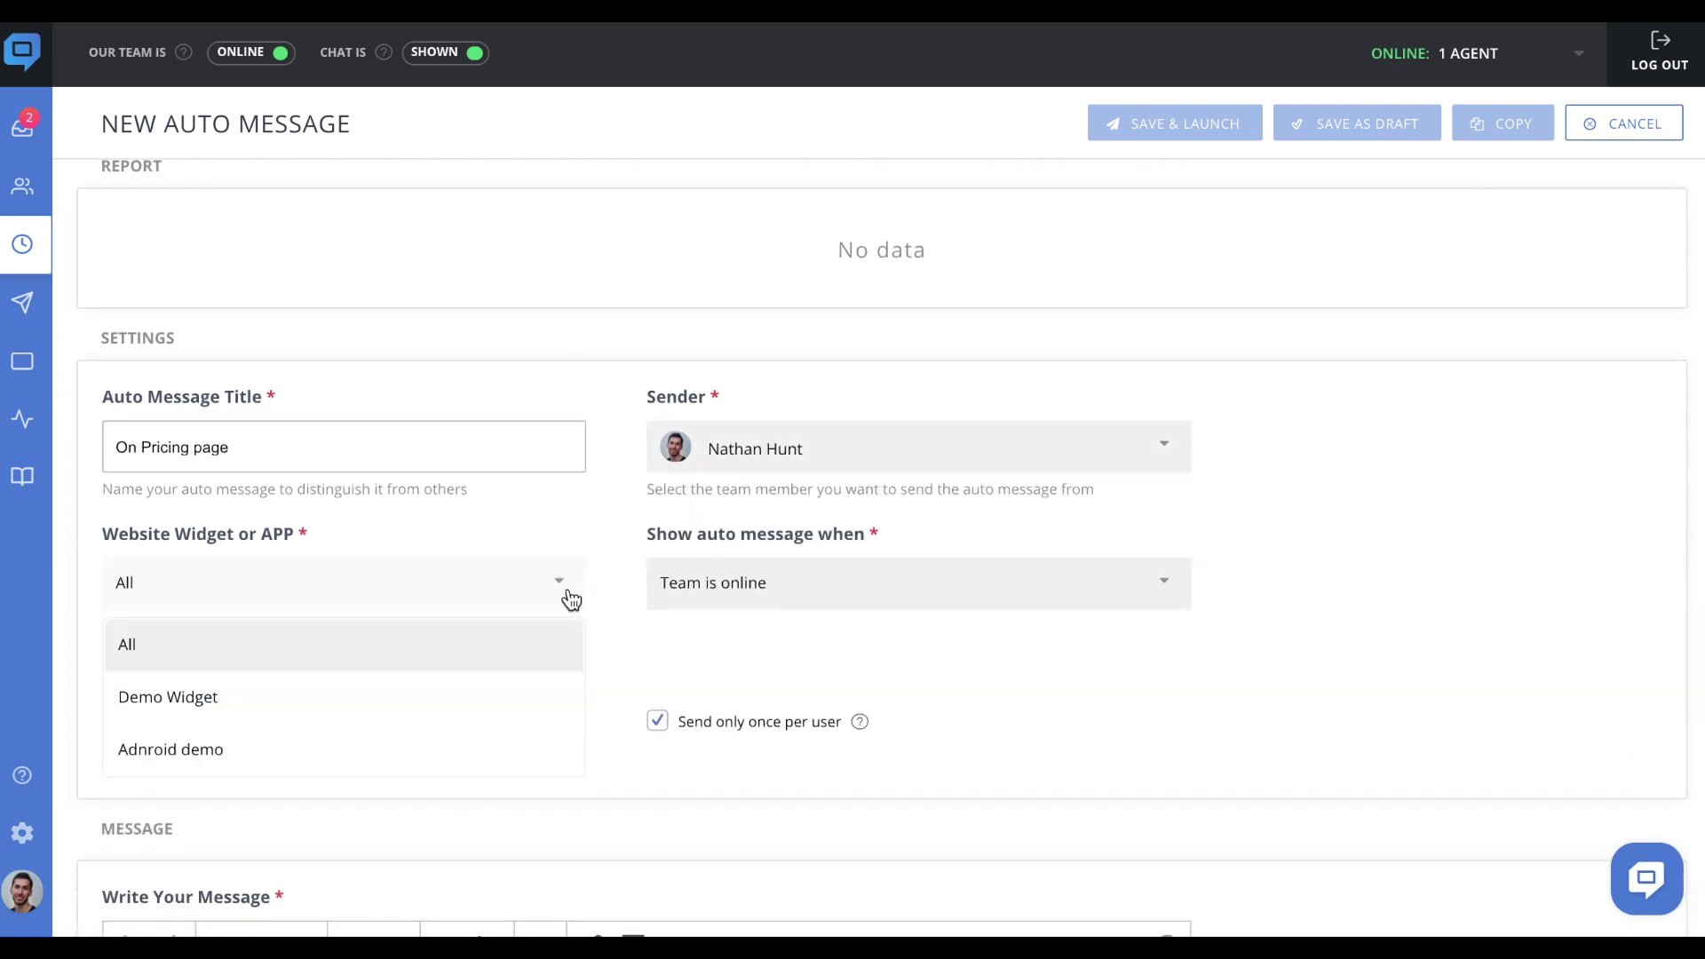
left_click(572, 599)
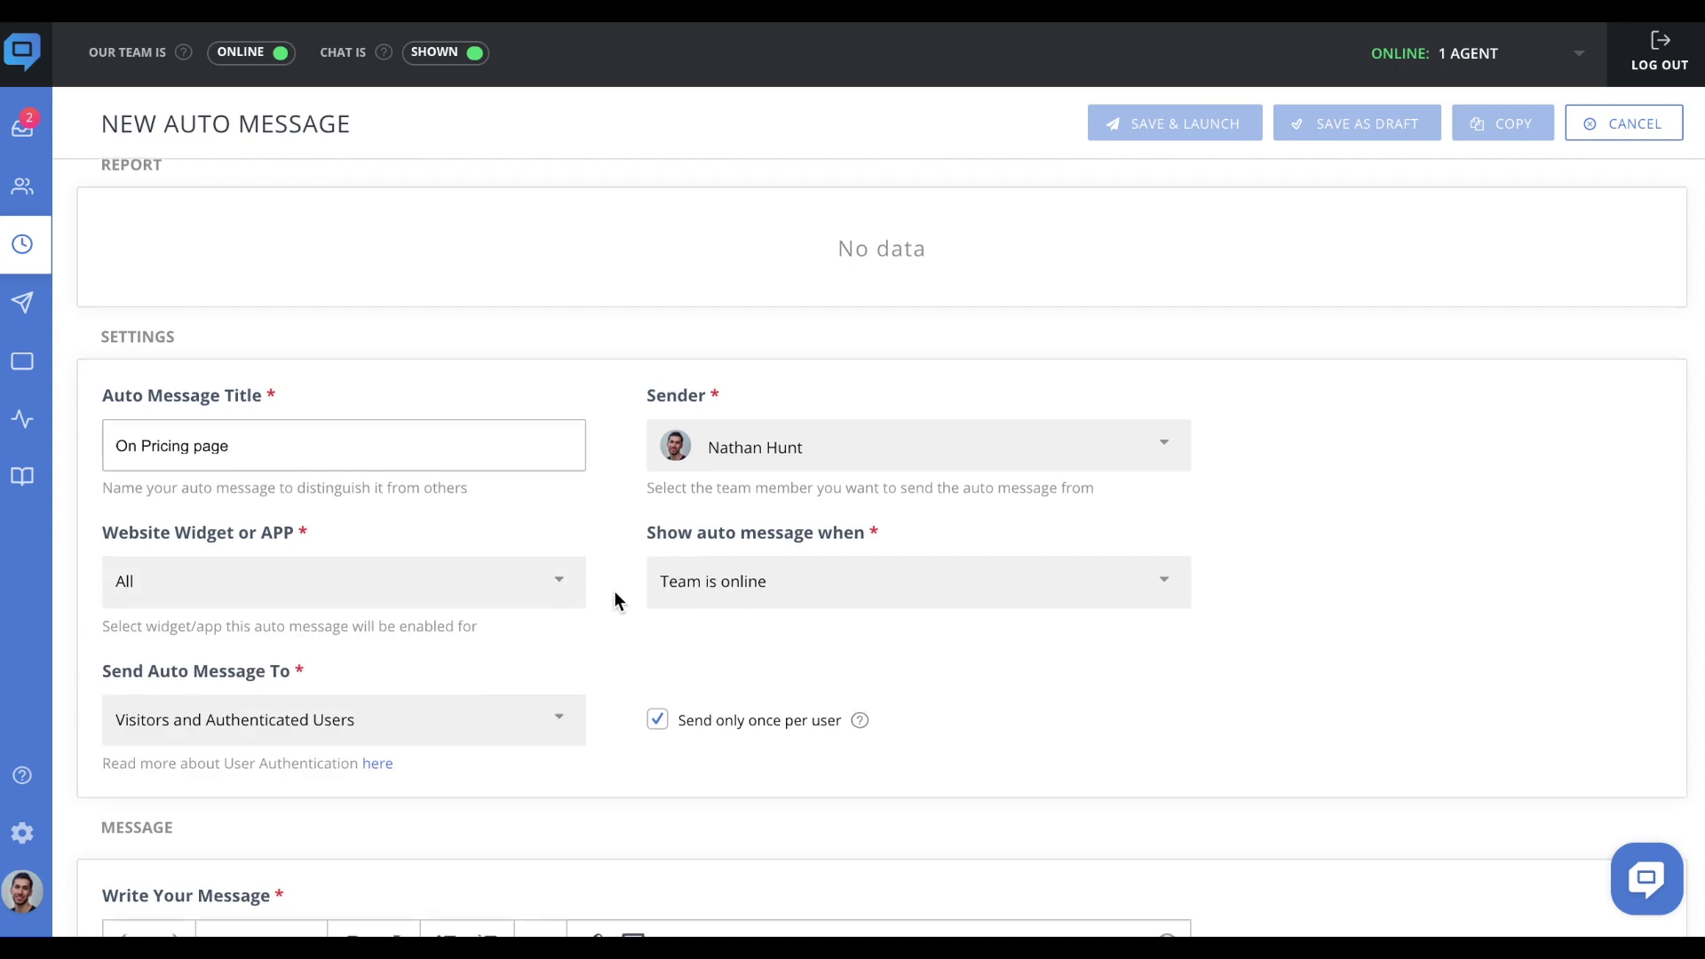
scroll(613, 600, "down", 3)
Write the pricing-help greeting in the message body, ending with a smiley emoji.
left_click(460, 710)
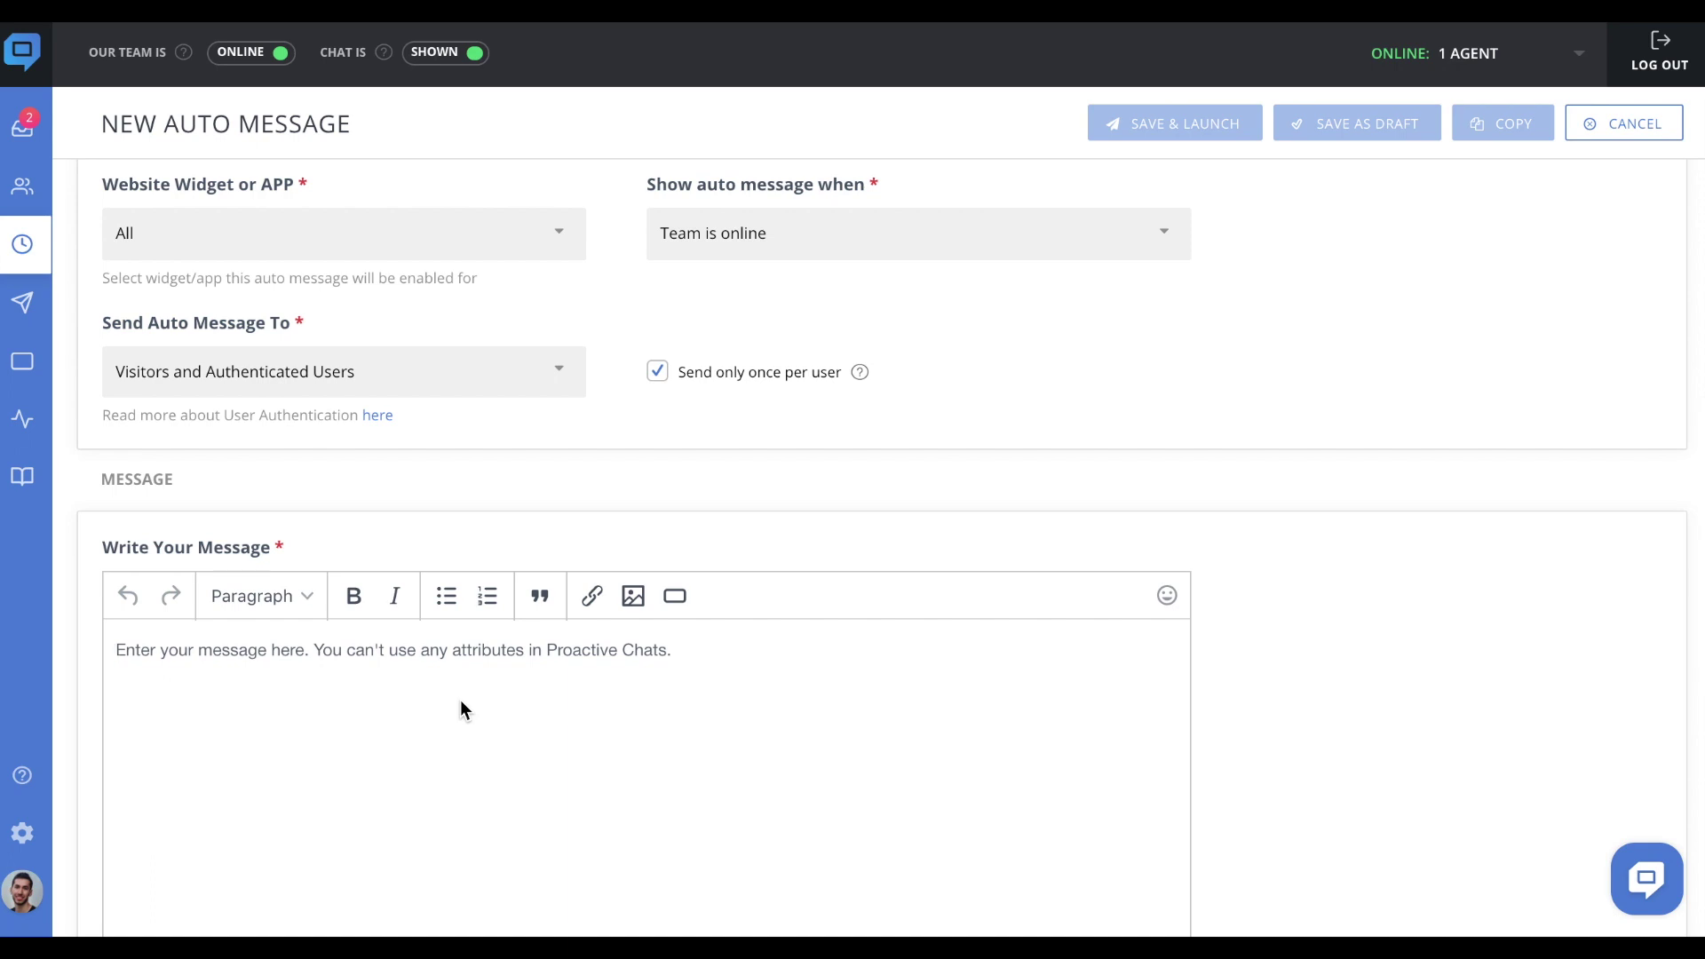
type("Hey there! Any questions about our pricing? I'll be happy to help")
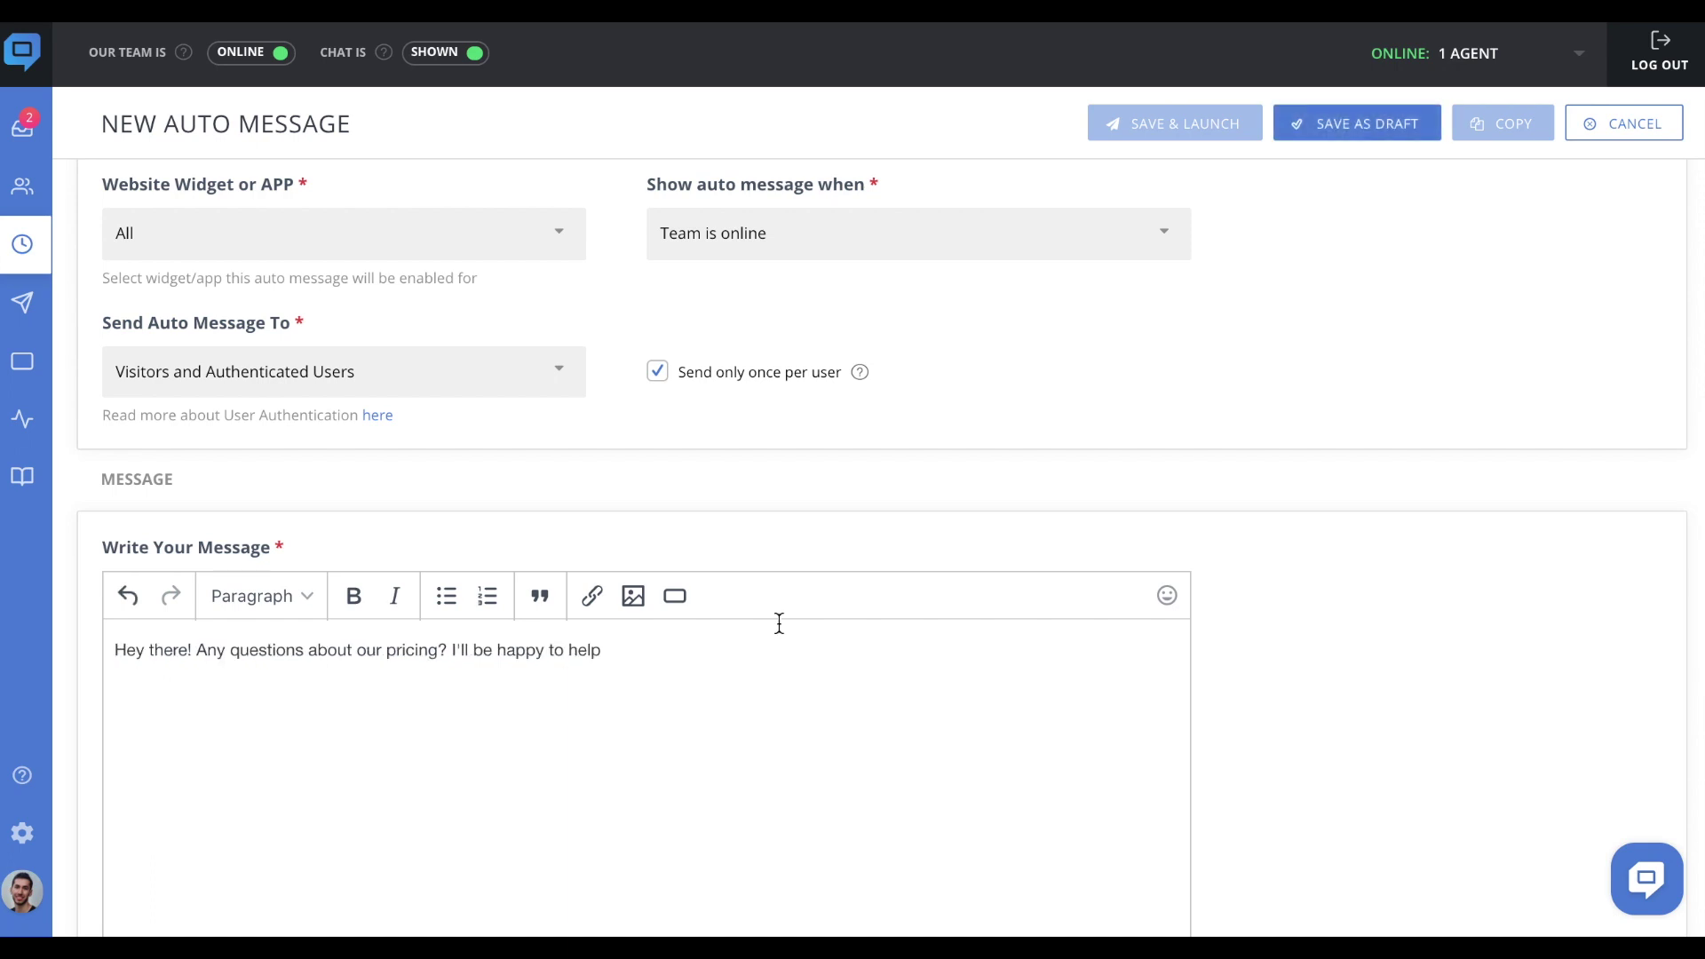
left_click(1166, 596)
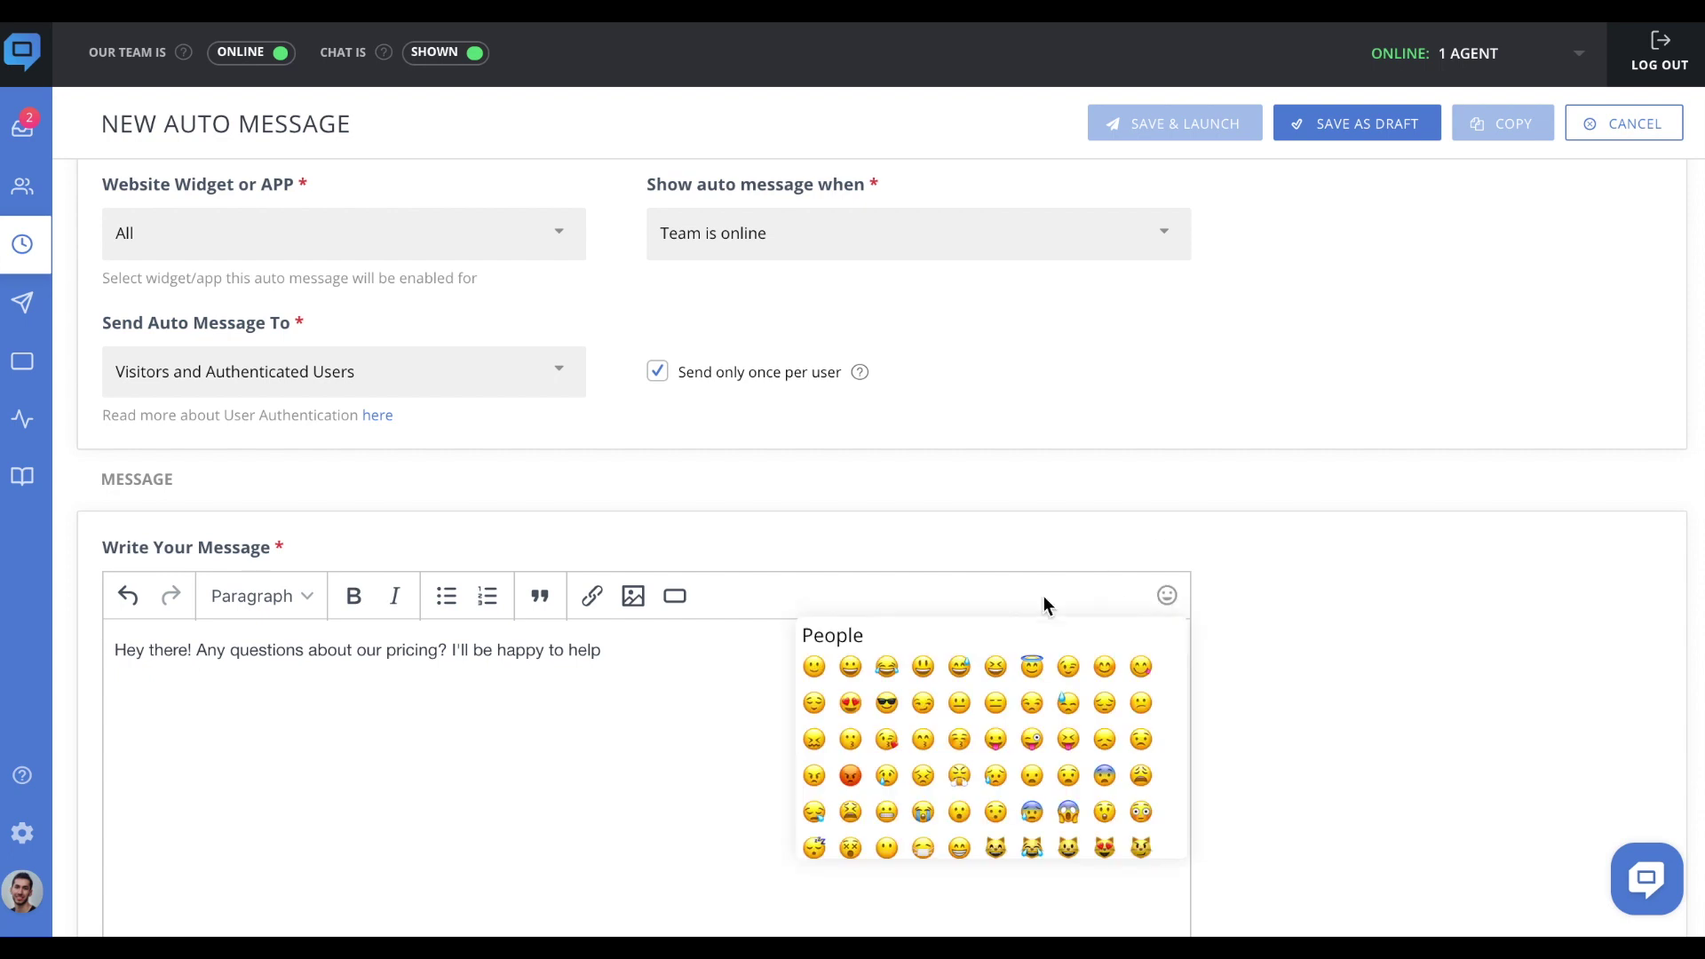
left_click(823, 670)
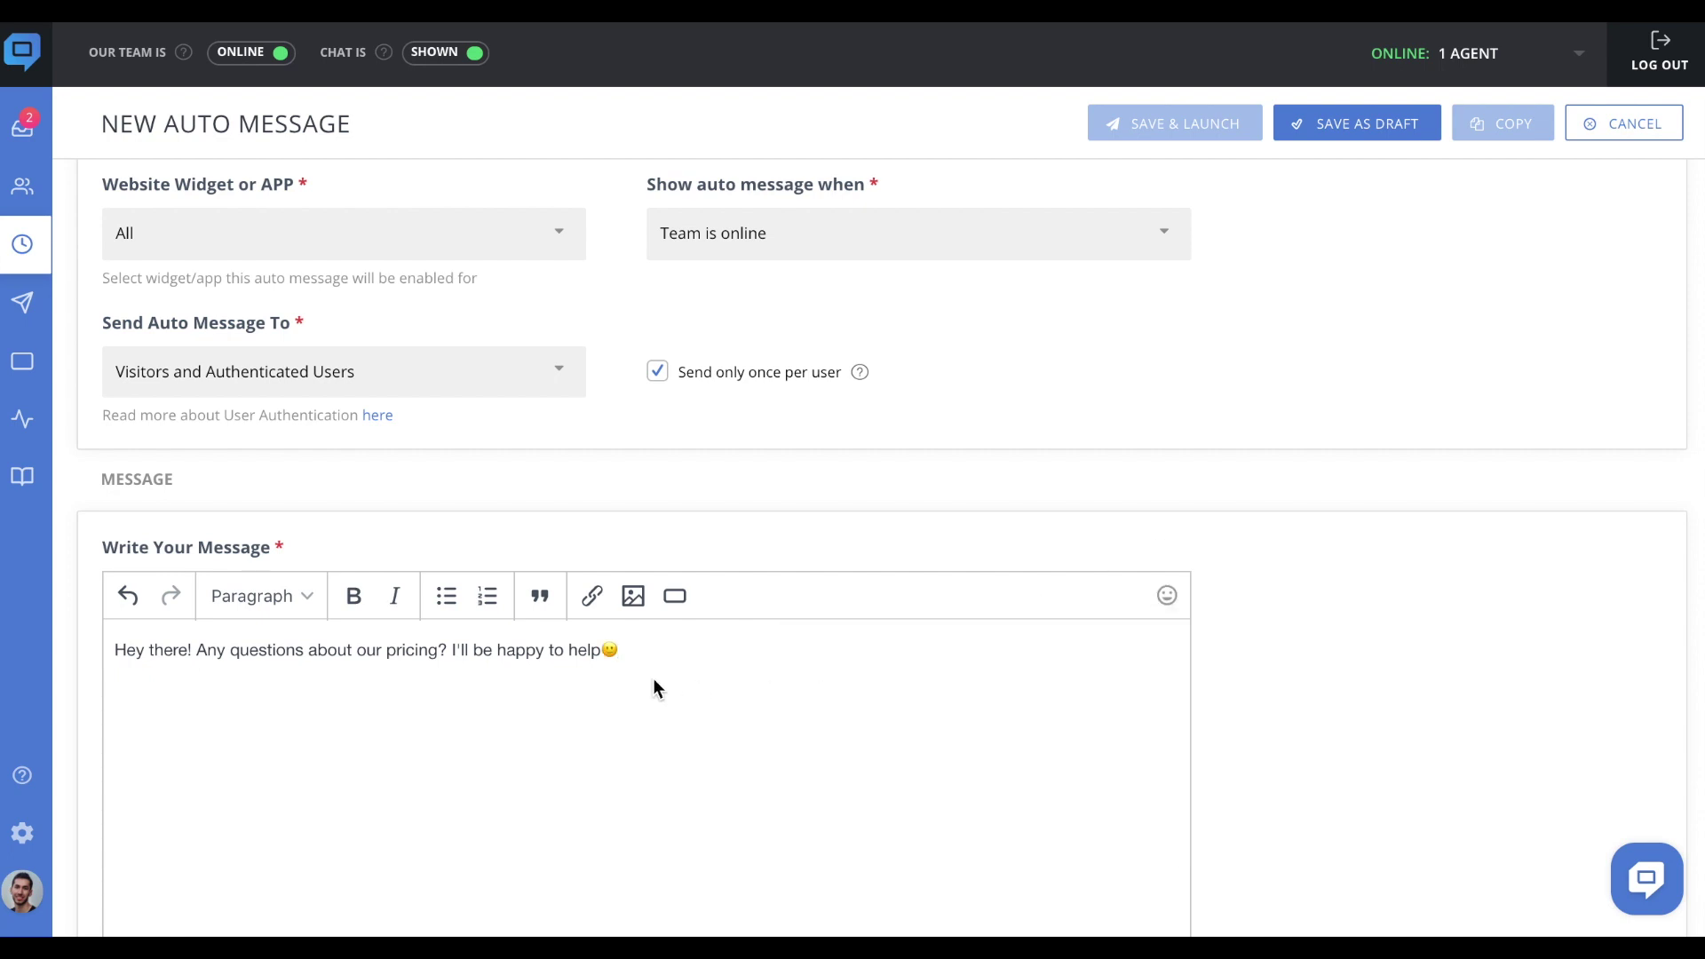
scroll(652, 690, "down", 3)
scroll(654, 689, "down", 2)
scroll(653, 689, "down", 3)
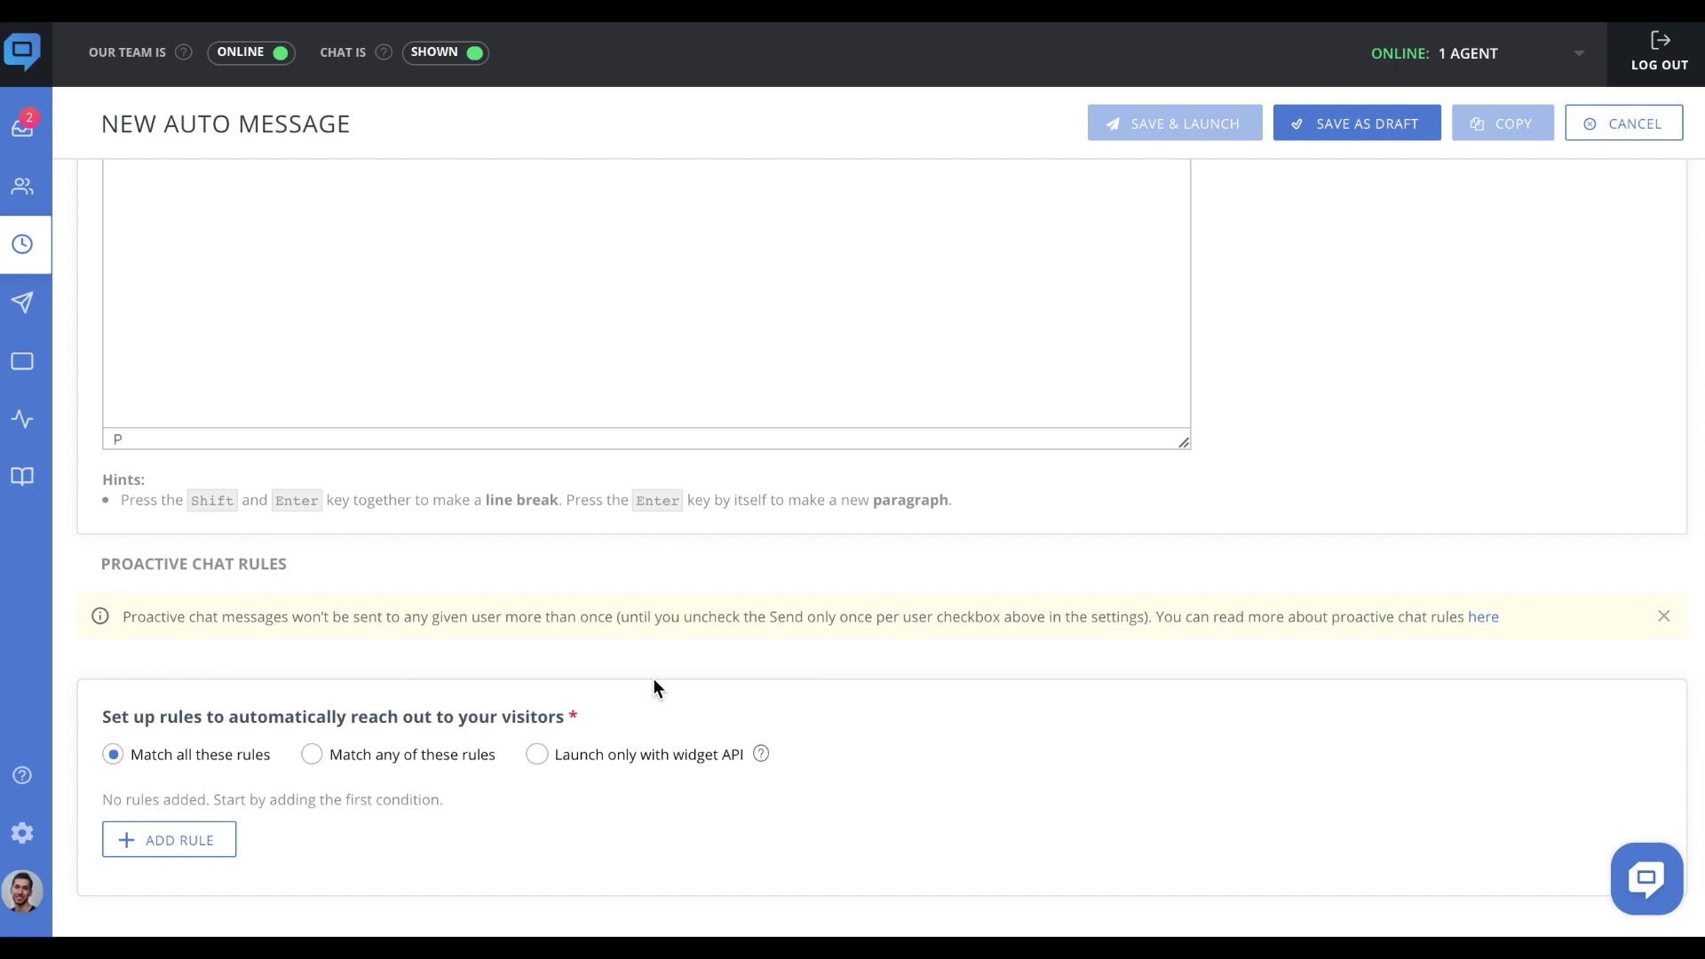
Add a trigger rule requiring the current page URL to equal domain/pricing.
left_click(170, 840)
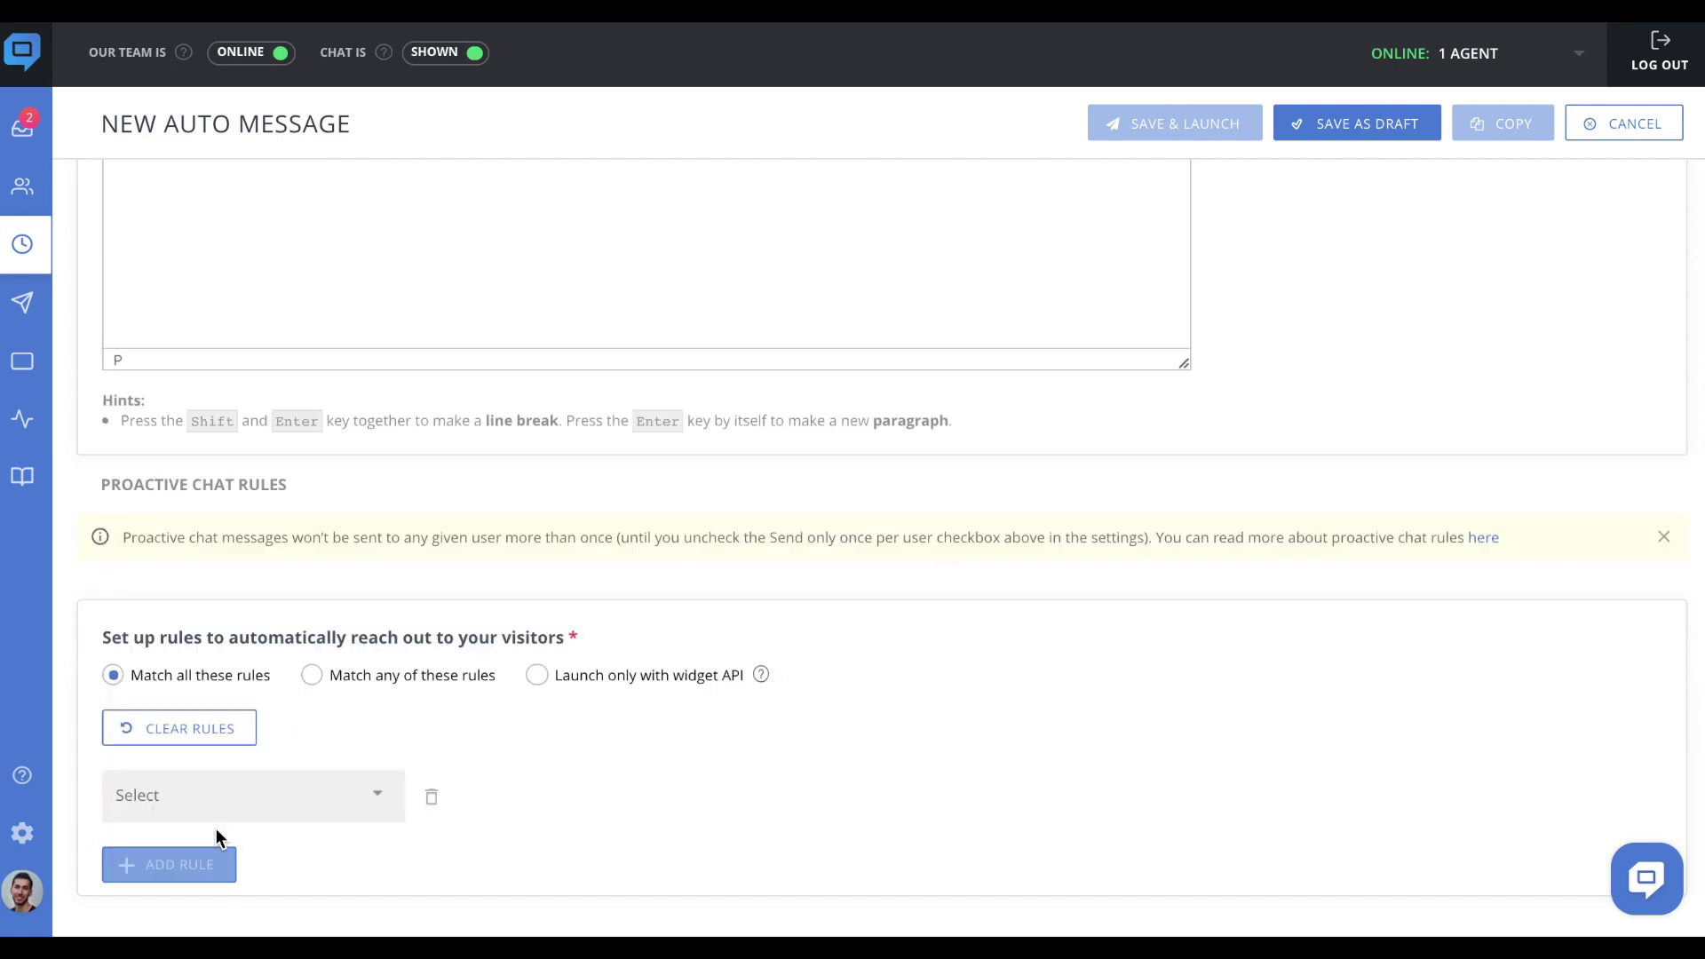
left_click(345, 806)
scroll(306, 676, "down", 2)
scroll(307, 677, "down", 2)
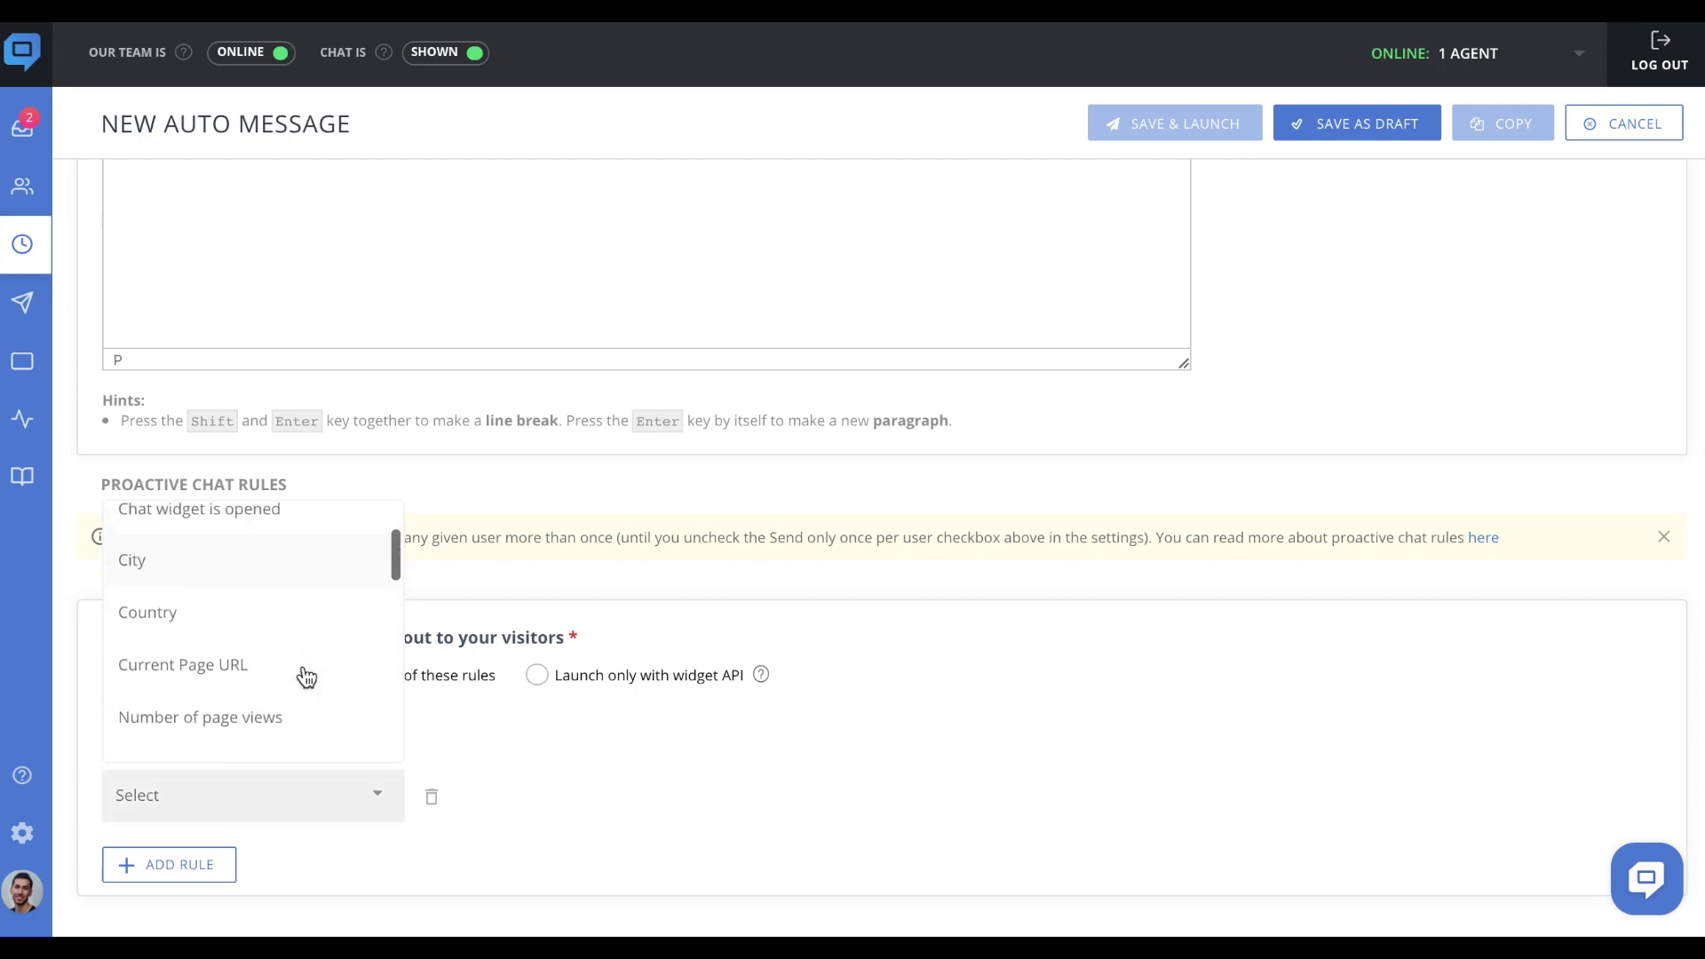
left_click(183, 664)
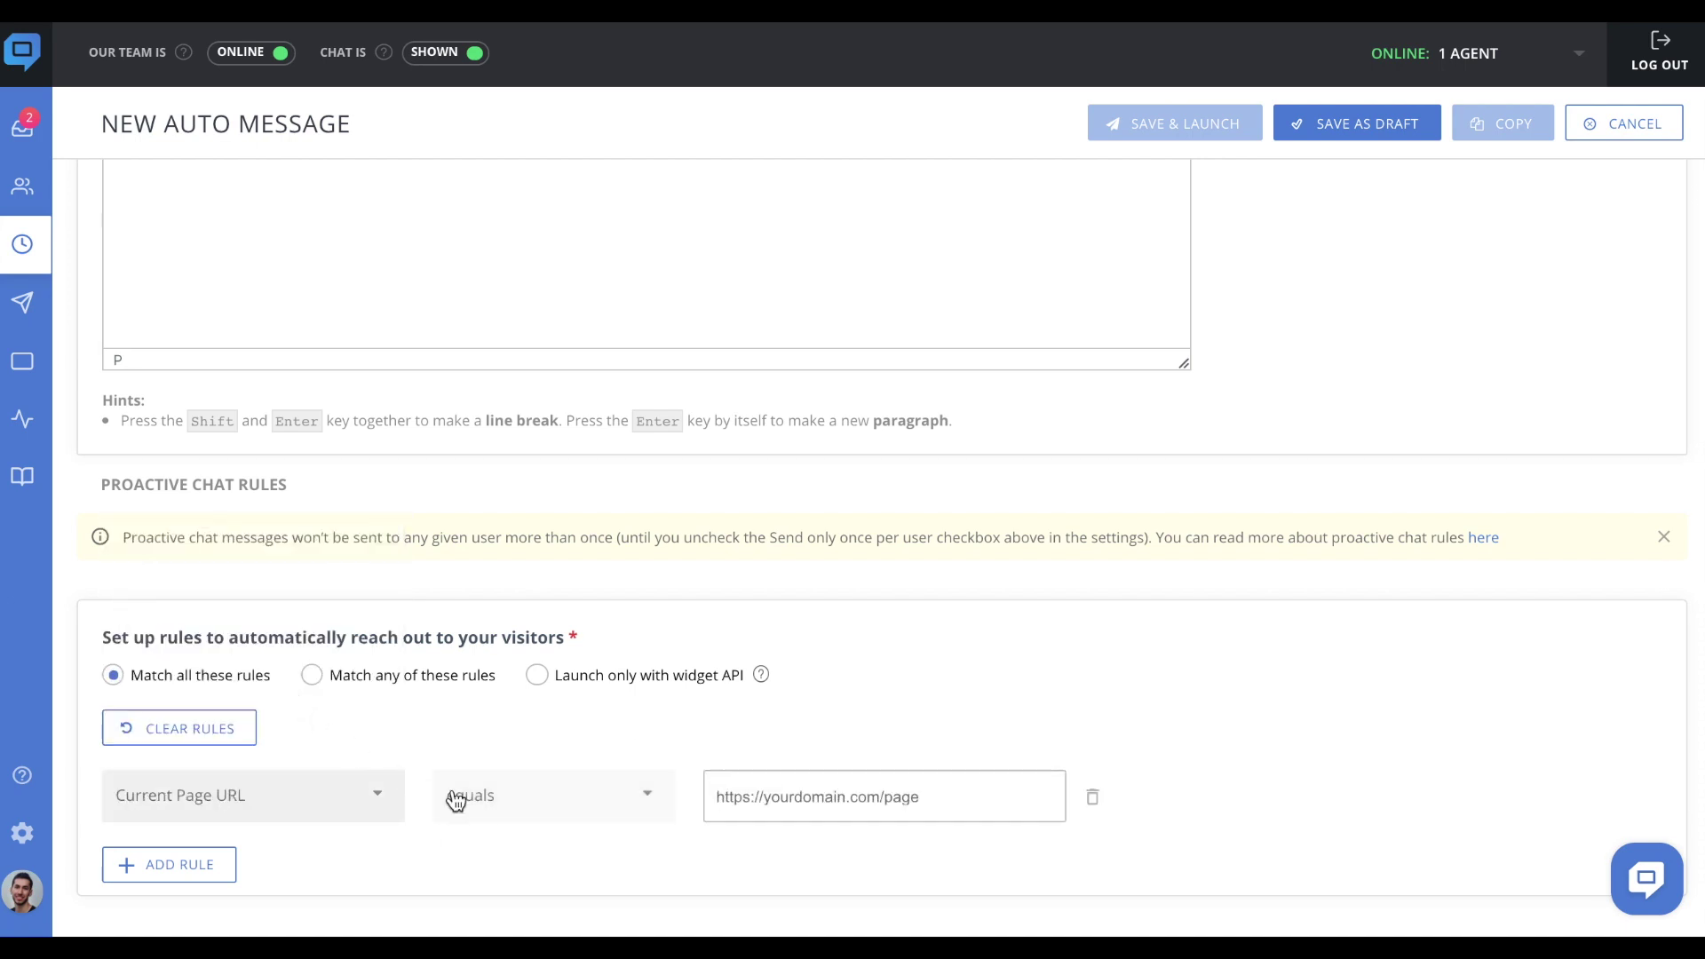
type("dom")
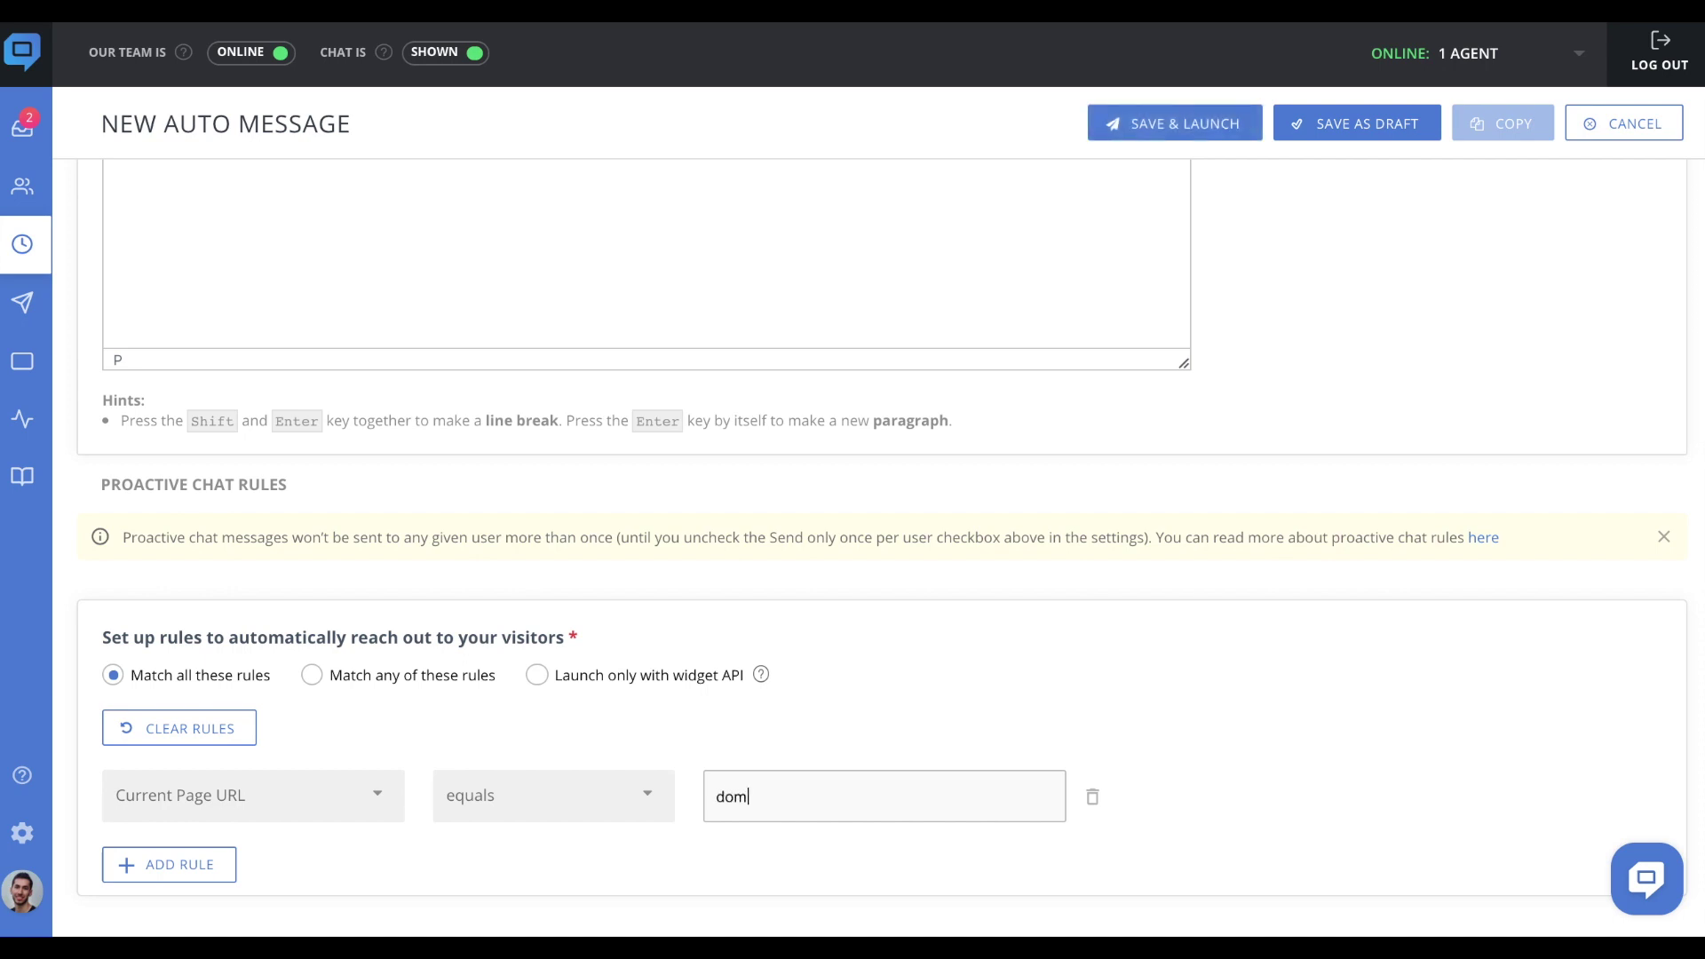
type("ain/pricing")
Add a second trigger rule requiring time on page greater than 5.
left_click(190, 869)
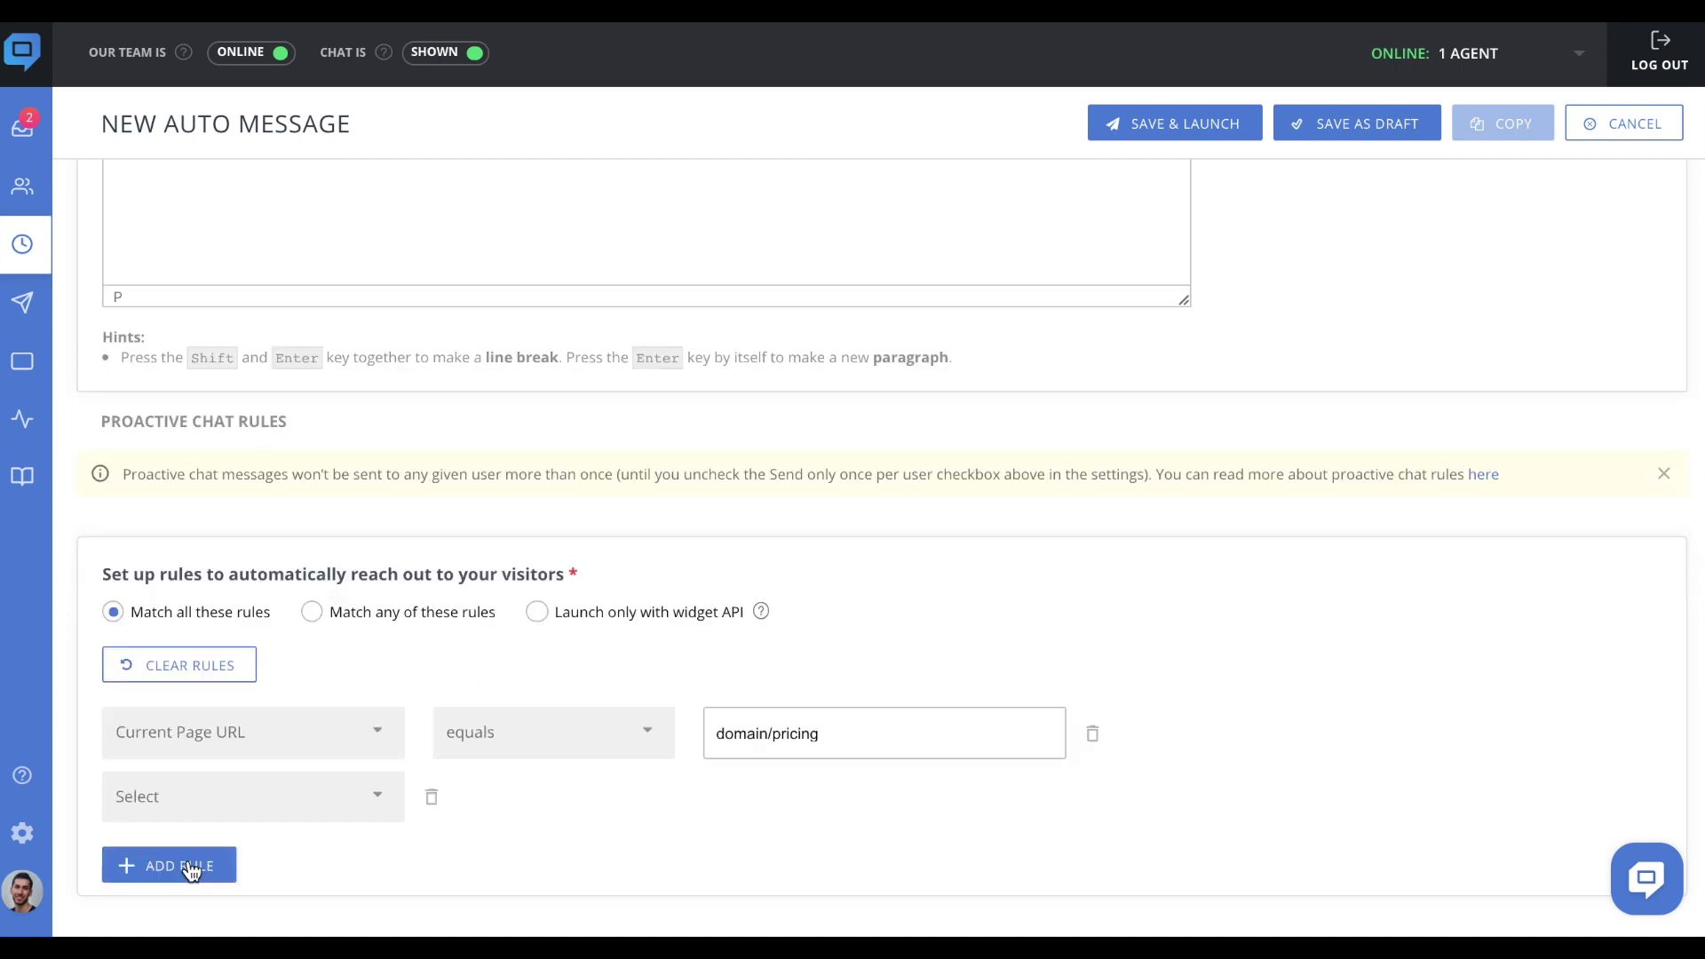
left_click(254, 797)
scroll(287, 711, "down", 2)
scroll(288, 711, "down", 2)
scroll(286, 704, "down", 2)
scroll(285, 703, "down", 1)
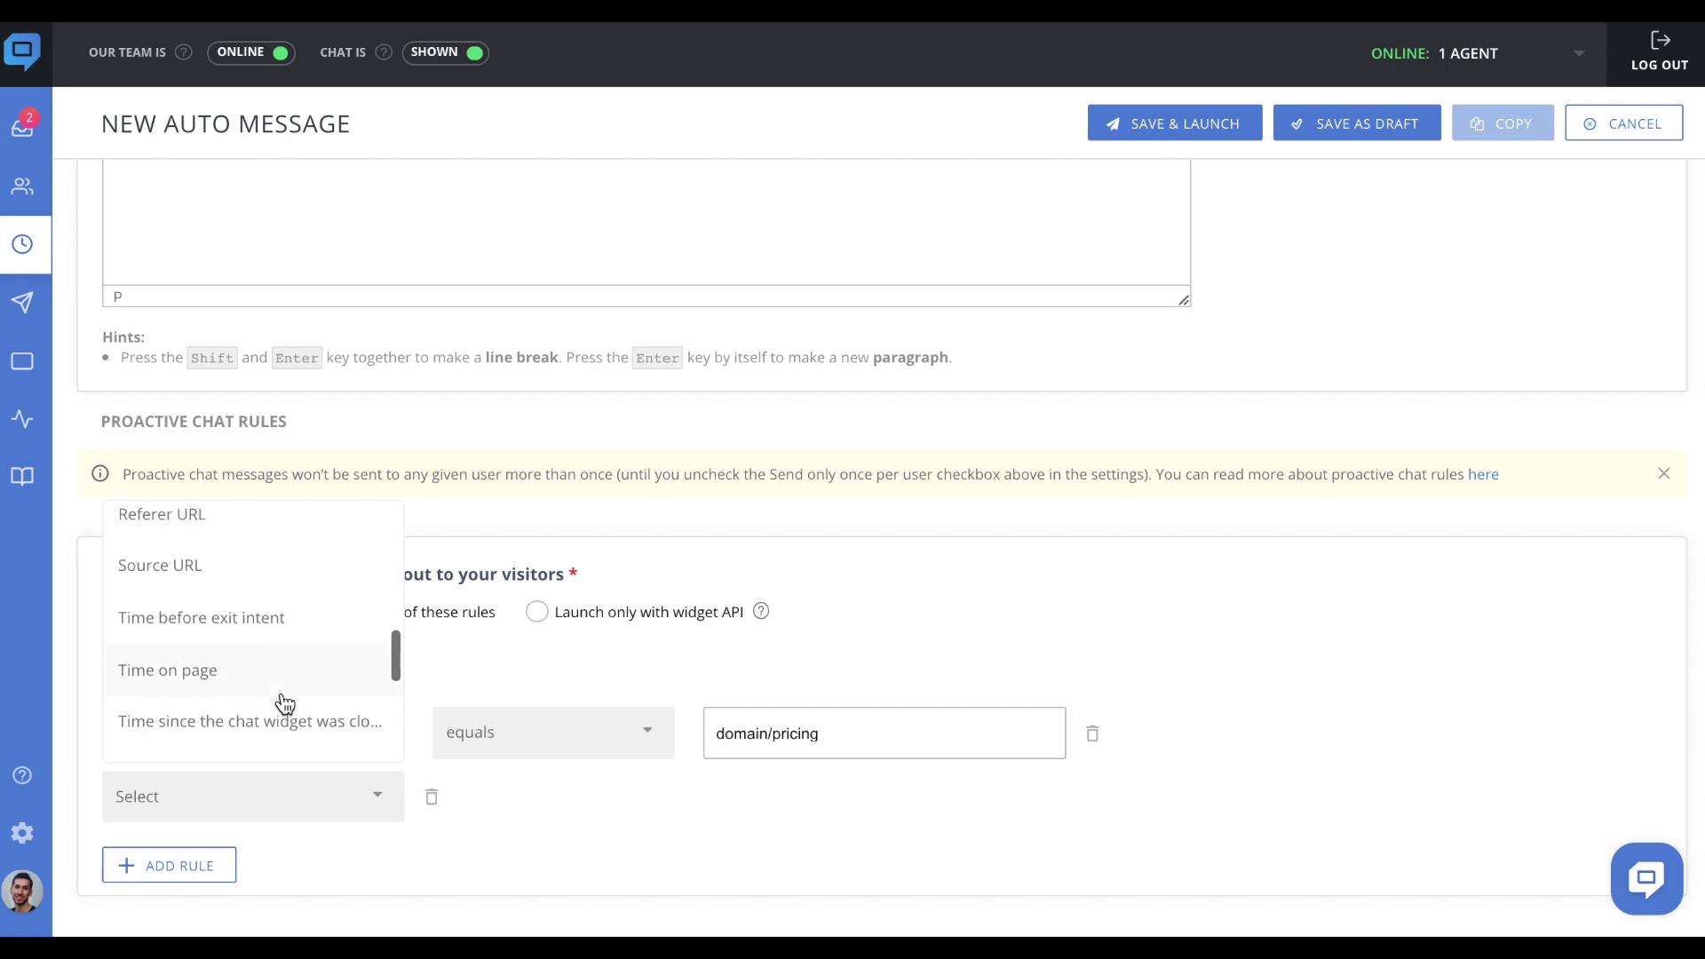
left_click(267, 672)
left_click(772, 799)
type("5")
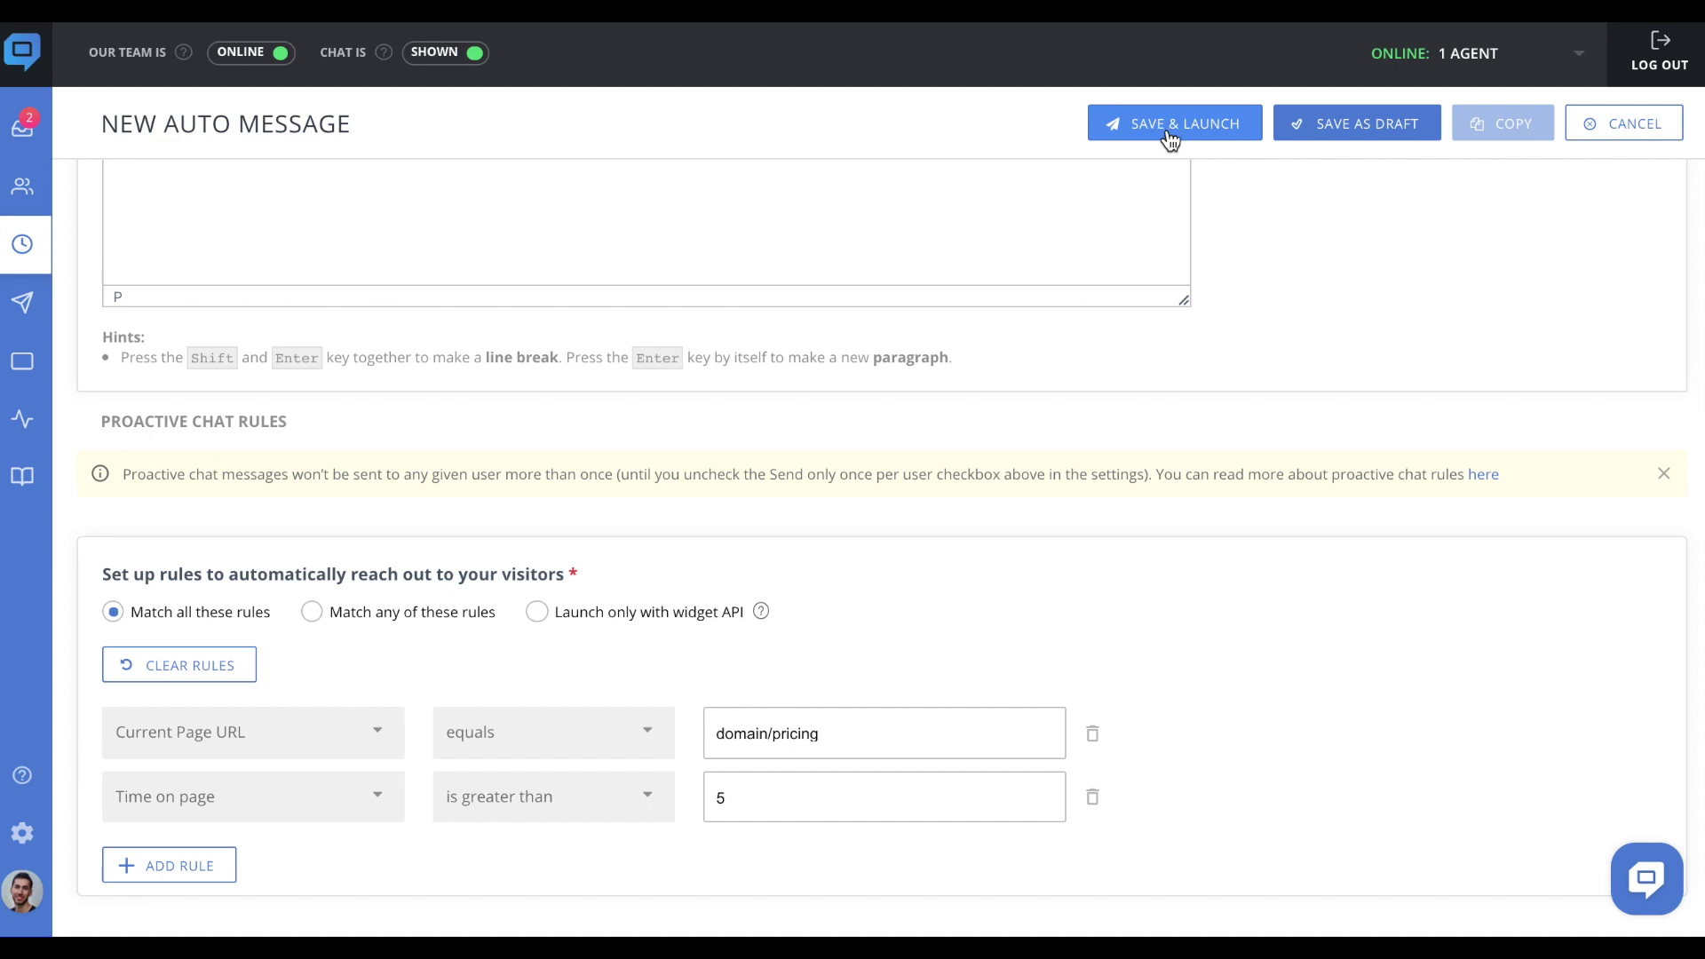
Save & launch 'On Pricing page', then return to the Auto Messages list showing it as Draft.
left_click(1302, 127)
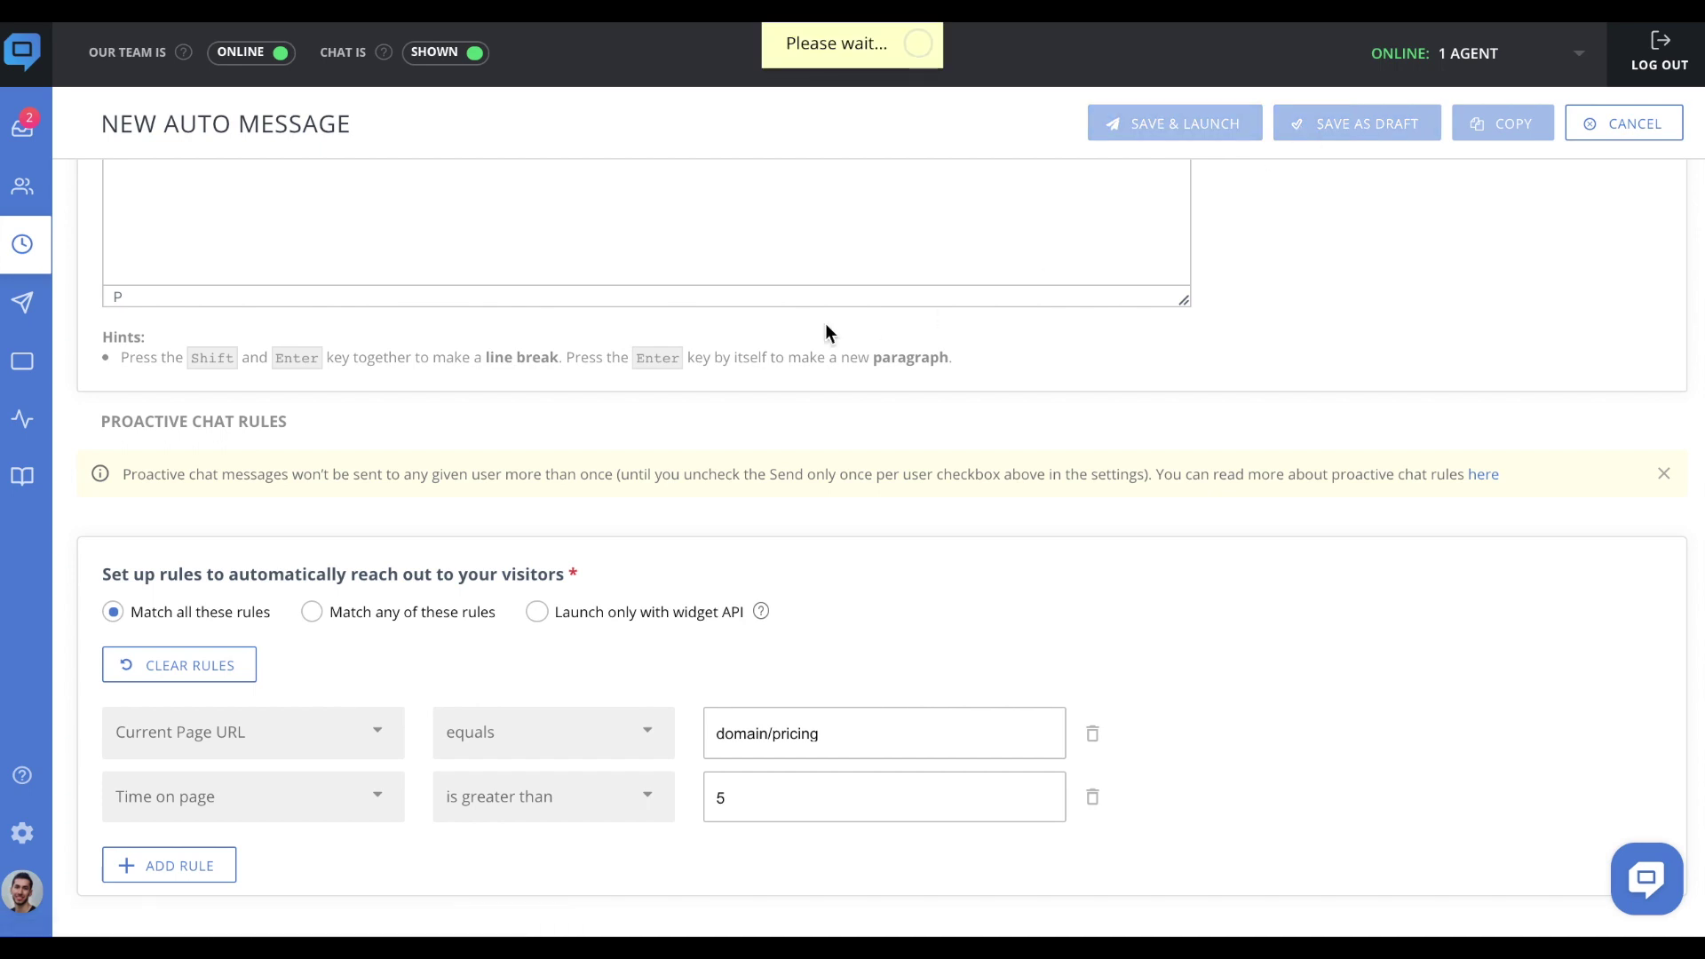
left_click(23, 245)
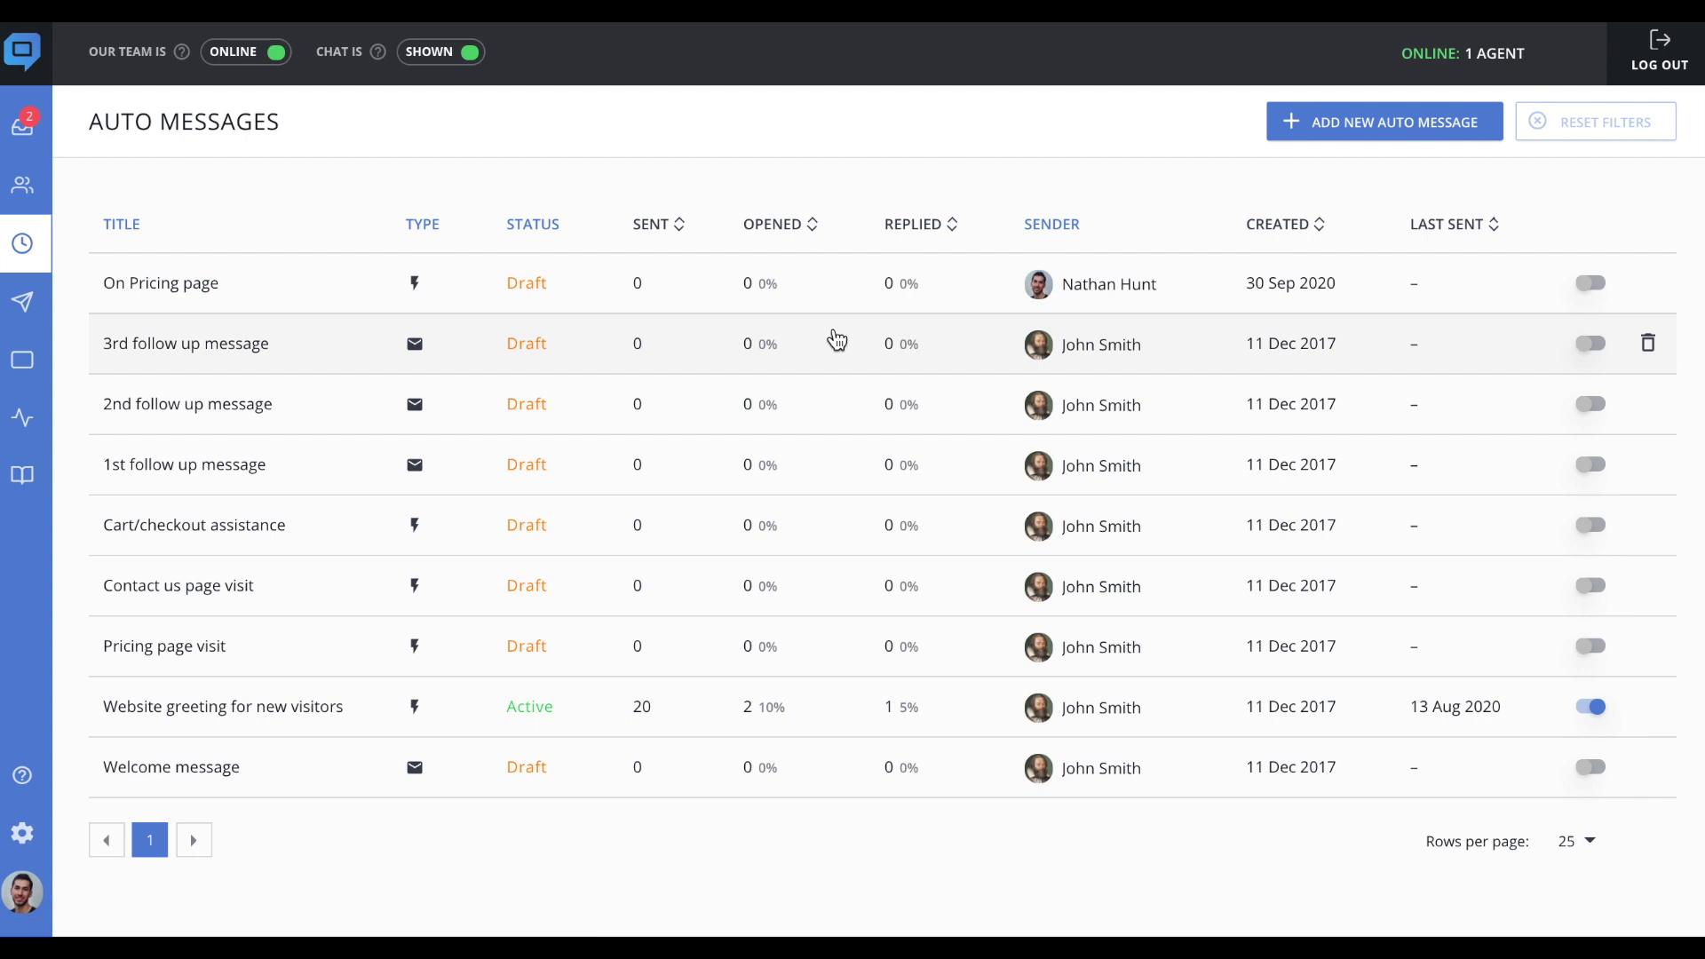